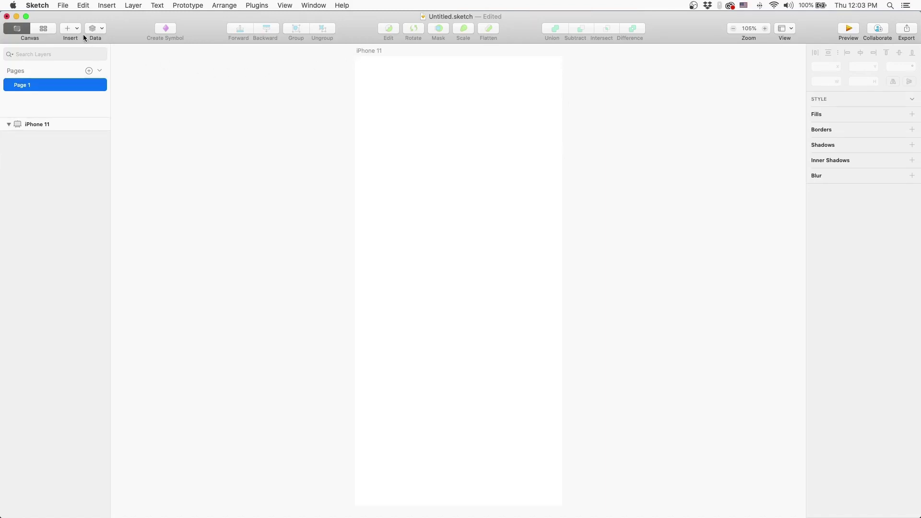
Step: Insert a second iPhone 11 artboard to the right, dismissing the custom size option
click(75, 29)
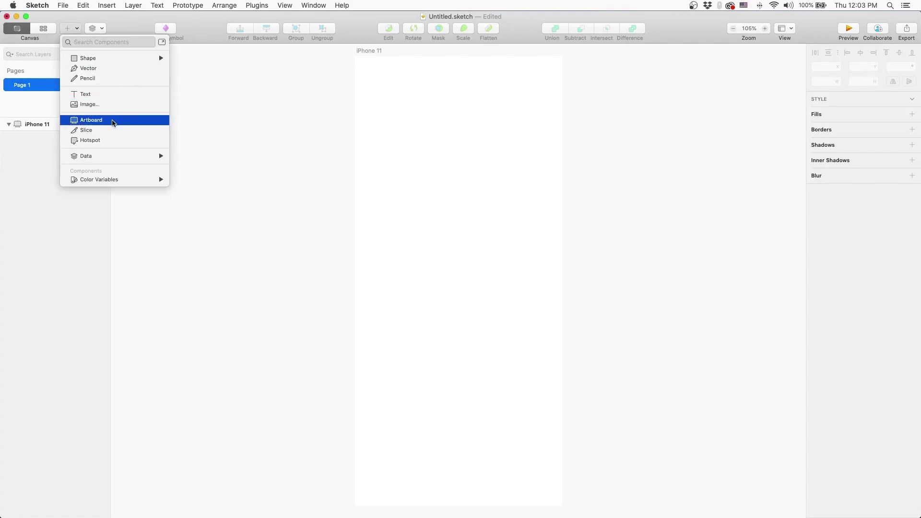
click(113, 121)
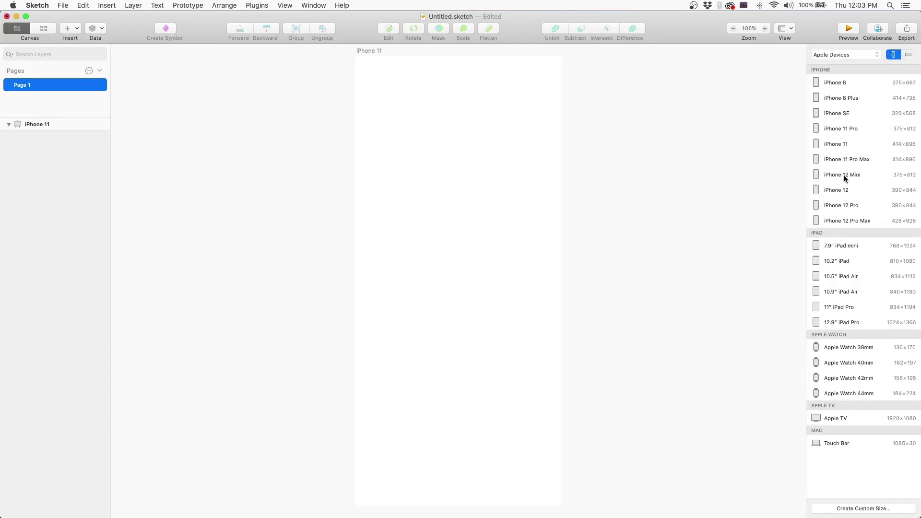
click(830, 143)
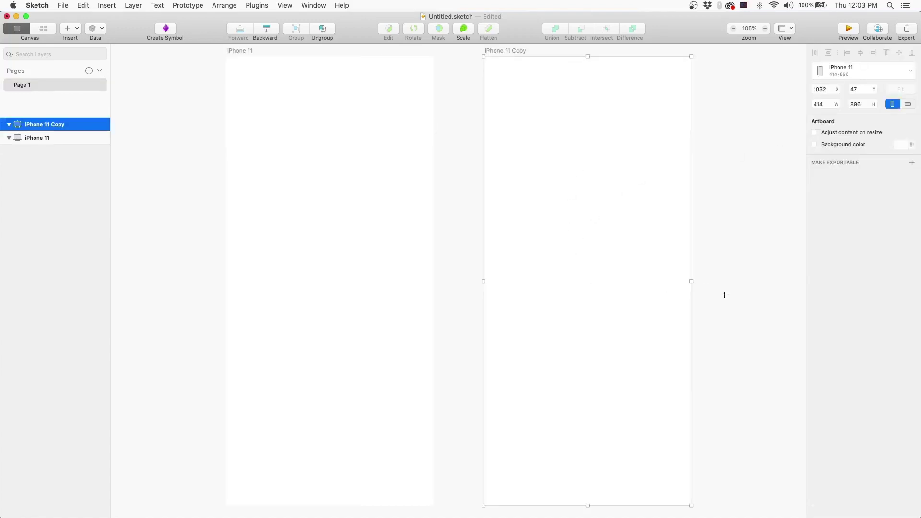
key(a)
click(861, 509)
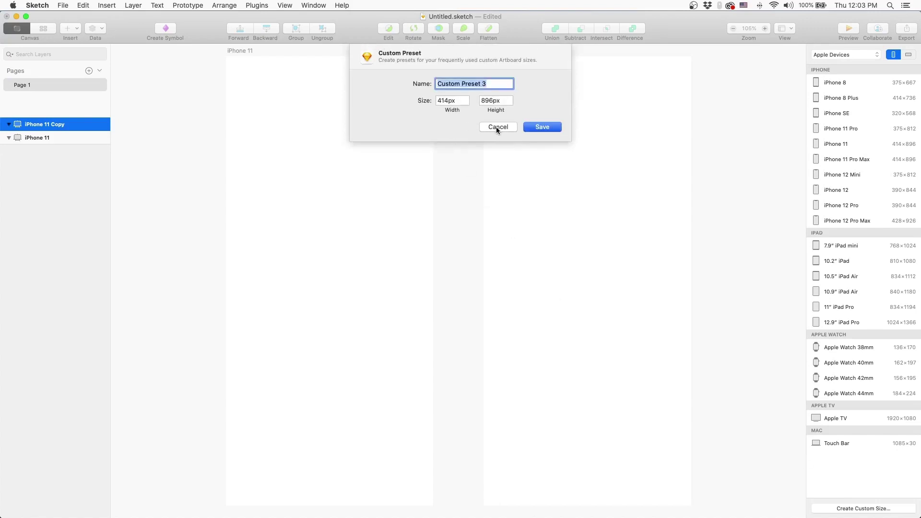
click(496, 127)
Step: Resize the original iPhone 11 artboard down to 325 × 640
key(Escape)
key(v)
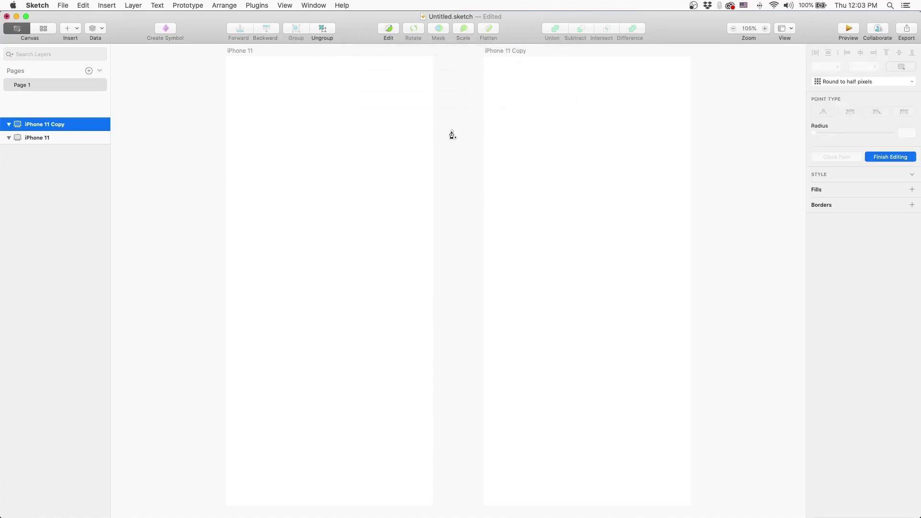
key(Escape)
click(246, 50)
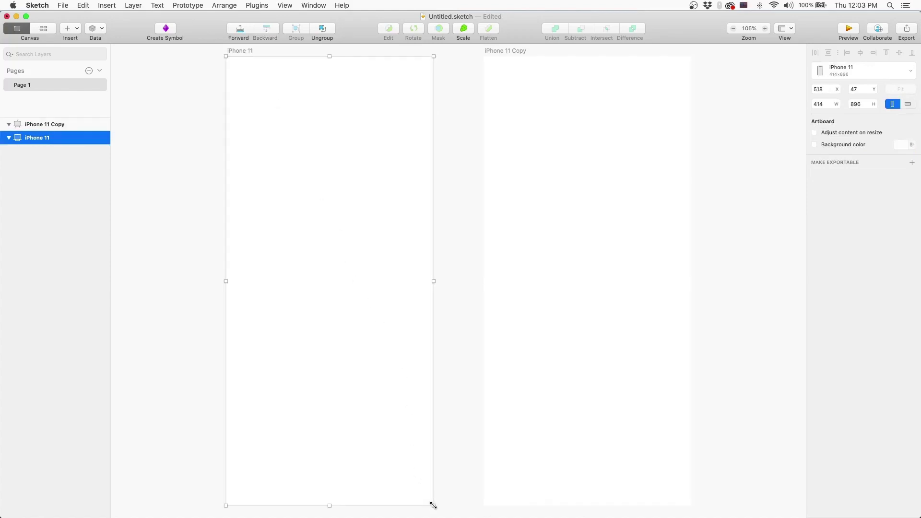
drag(434, 505, 398, 388)
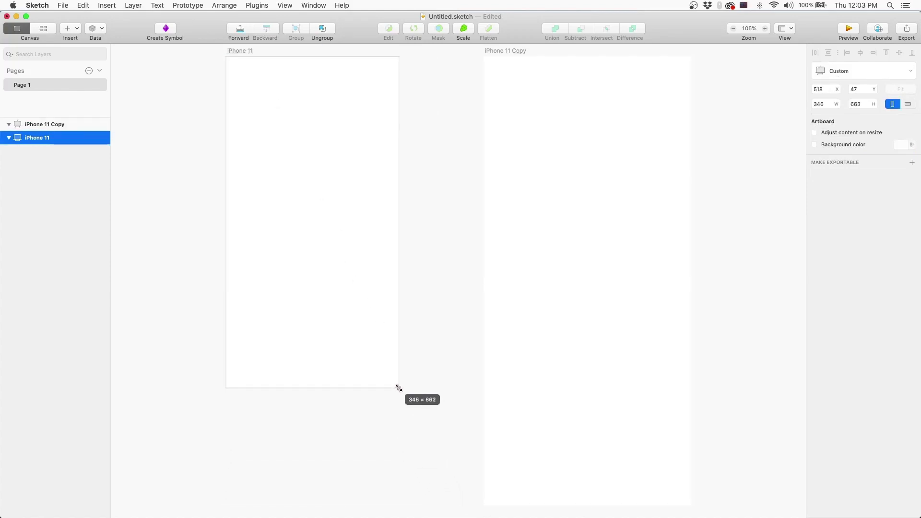
drag(398, 388, 388, 377)
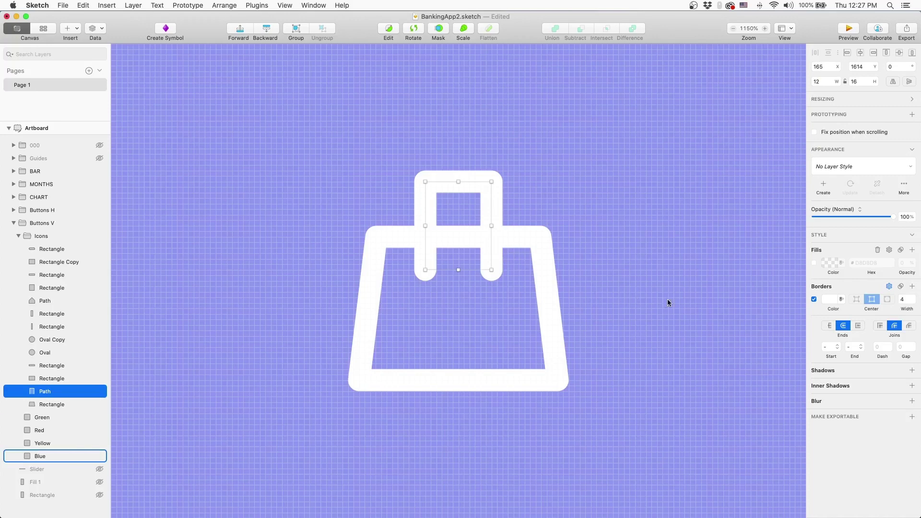
Step: Try different colours, line ends, joins and thickness on the handle border, keeping it white
click(830, 300)
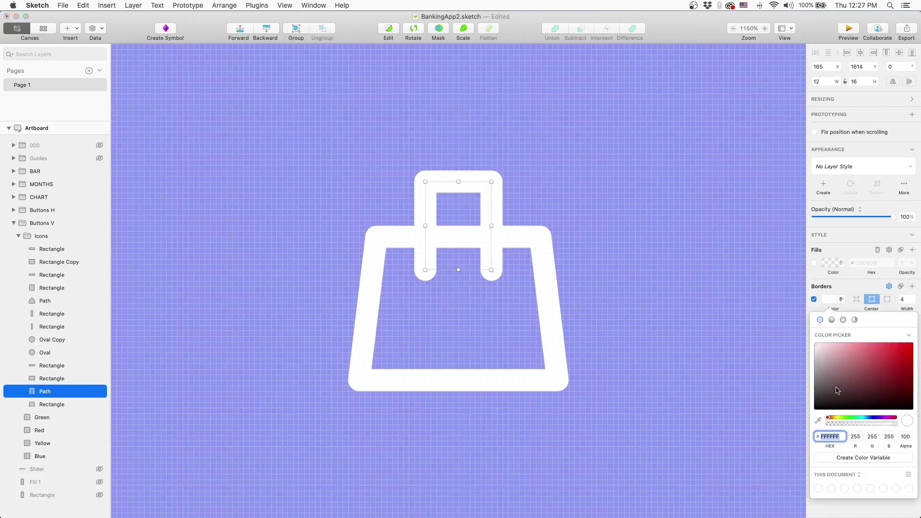
mouse_move(838, 390)
mouse_down()
mouse_move(812, 411)
mouse_move(812, 324)
mouse_up()
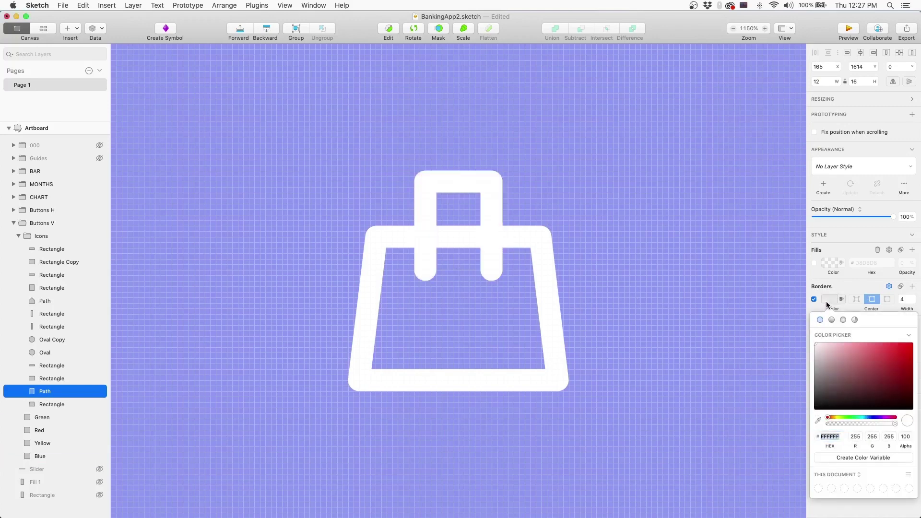
click(827, 302)
click(830, 325)
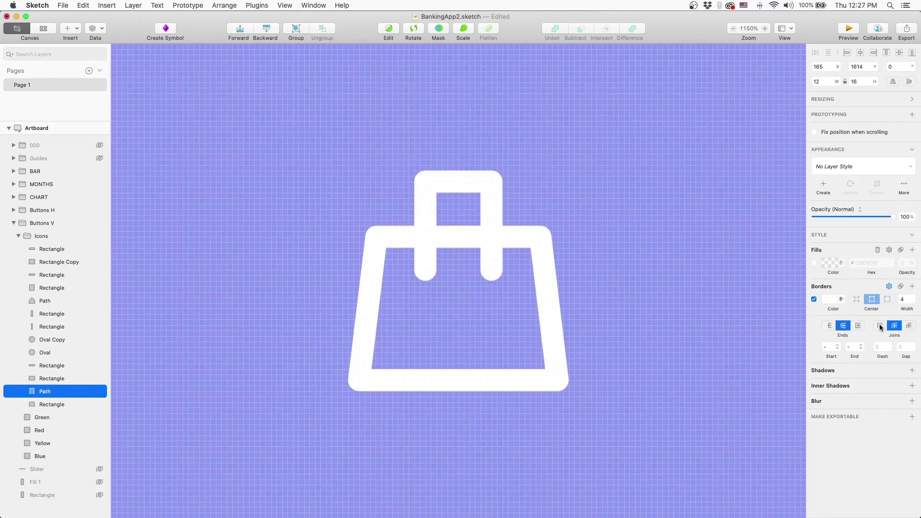
click(880, 326)
drag(906, 308, 905, 309)
Step: Apply a translucent blend mode to the handle border and add a second dashed border, dash 4
click(901, 287)
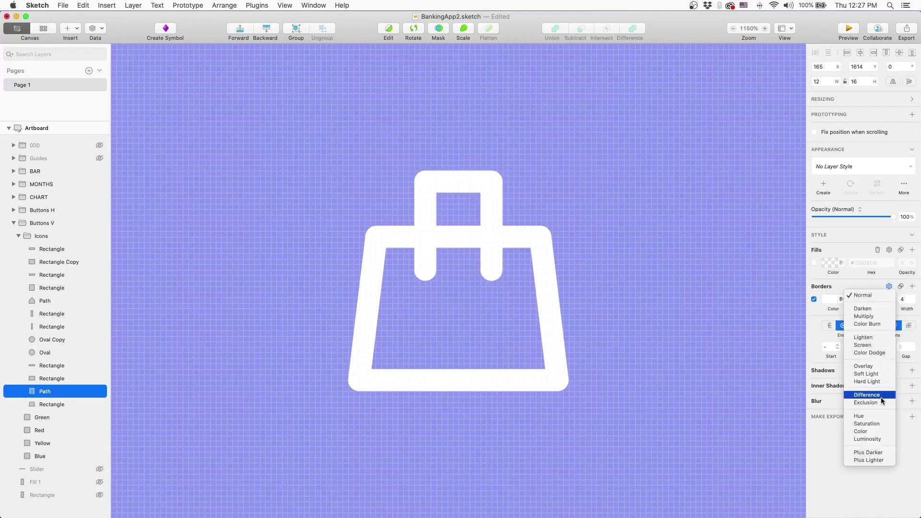
click(867, 374)
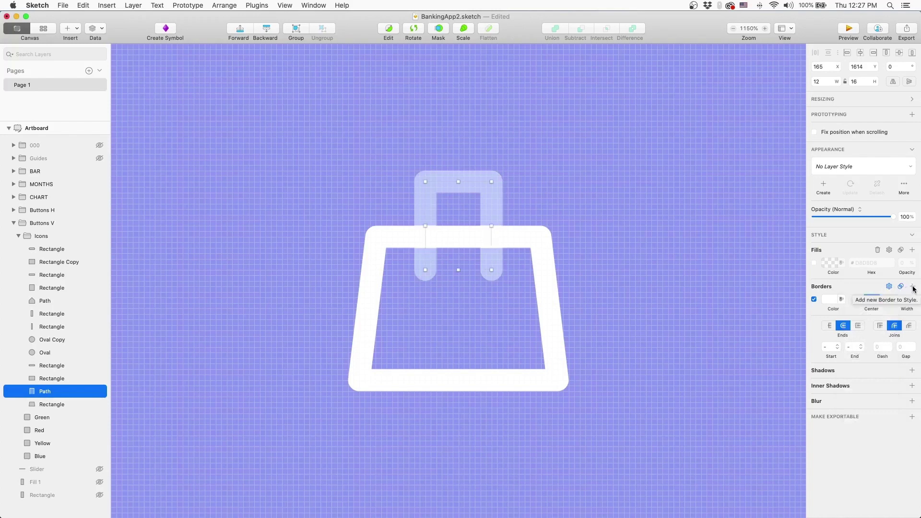
click(912, 286)
click(826, 300)
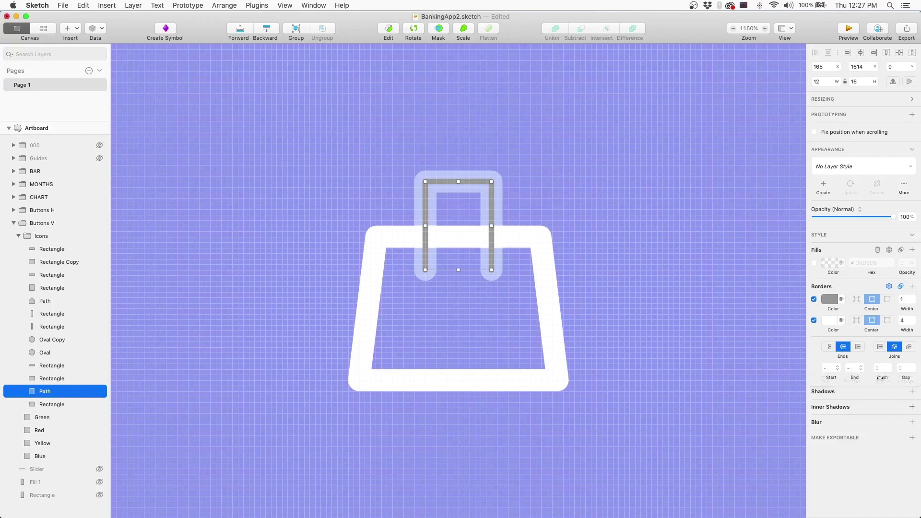
drag(882, 378, 883, 377)
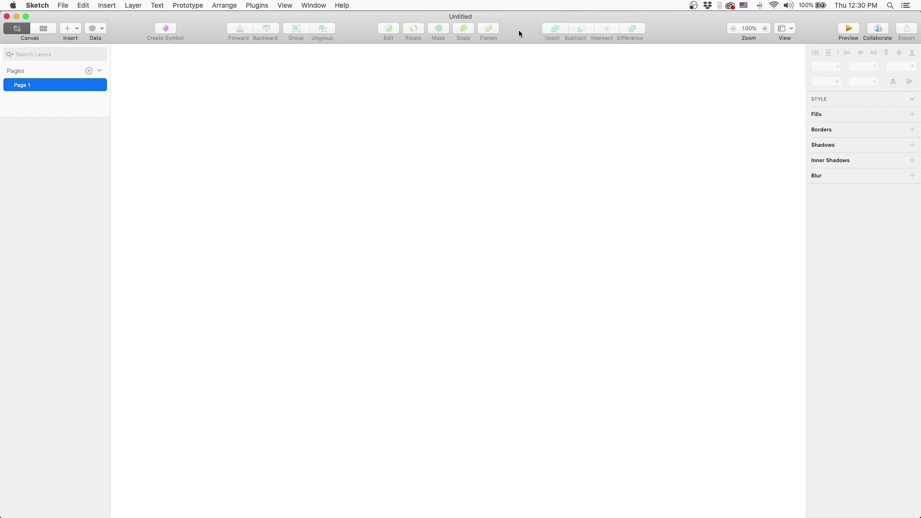
Step: In Customize Toolbar, add Colors, remove booleans, then restore the default set as Icon Only
right_click(519, 32)
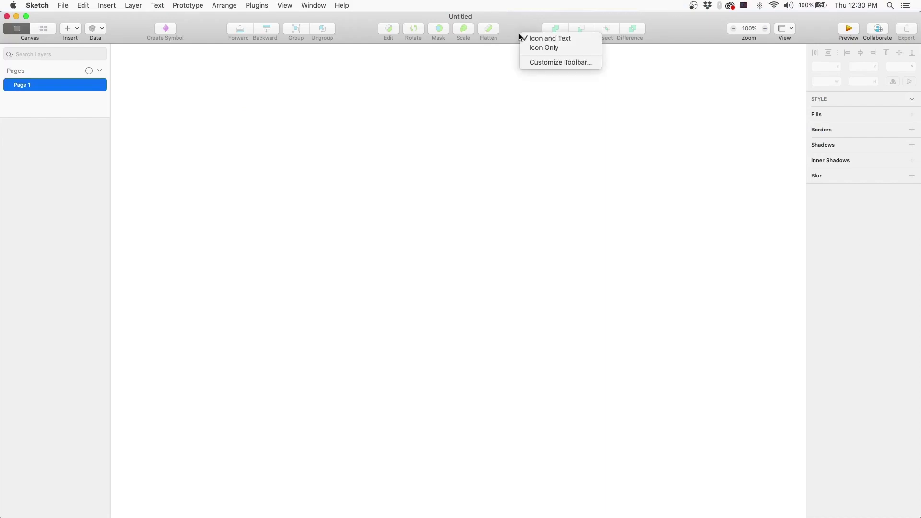
click(537, 63)
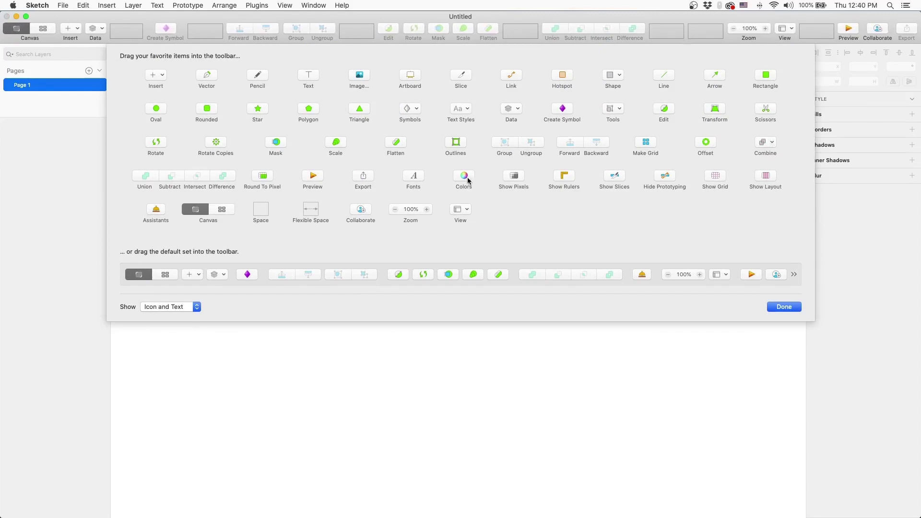
drag(468, 181, 683, 34)
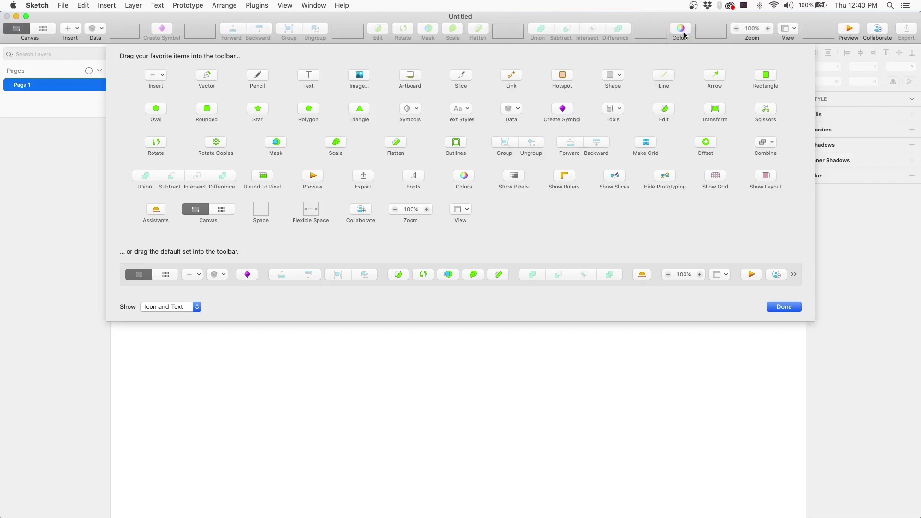
drag(610, 28, 597, 62)
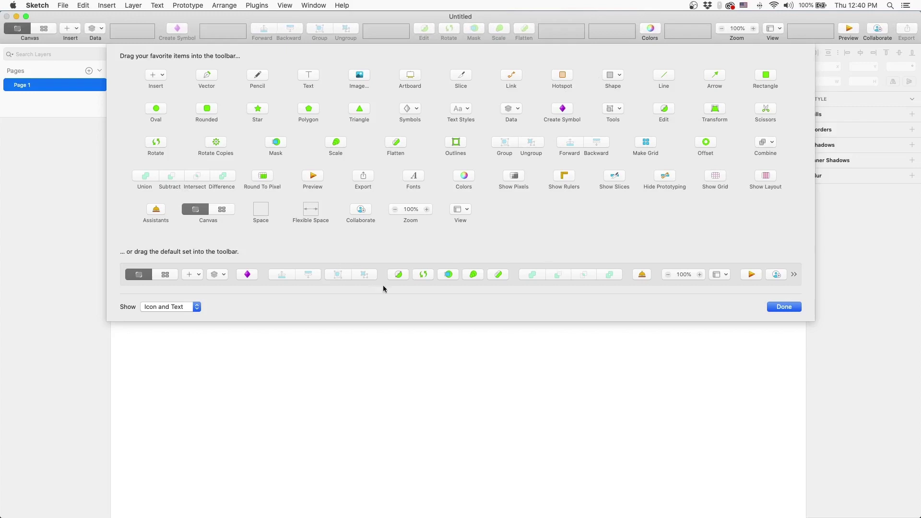
click(514, 277)
drag(559, 85, 558, 36)
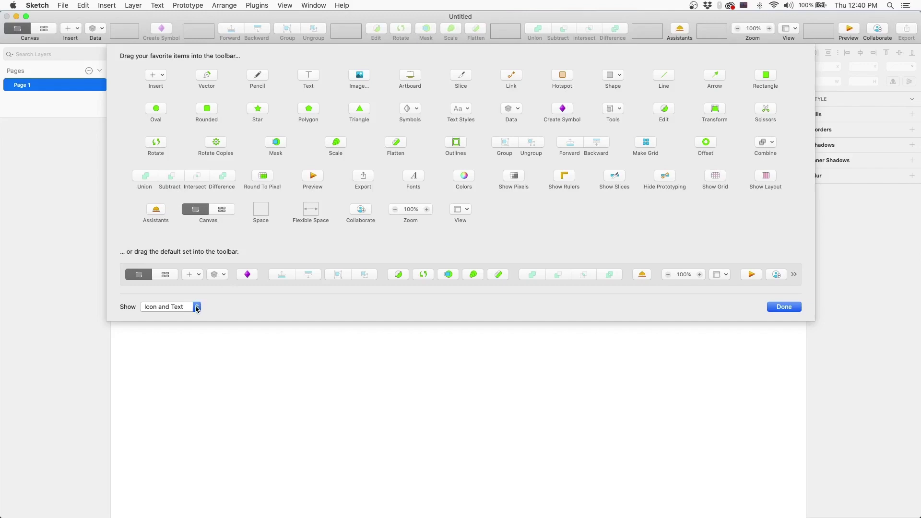
click(197, 308)
click(186, 317)
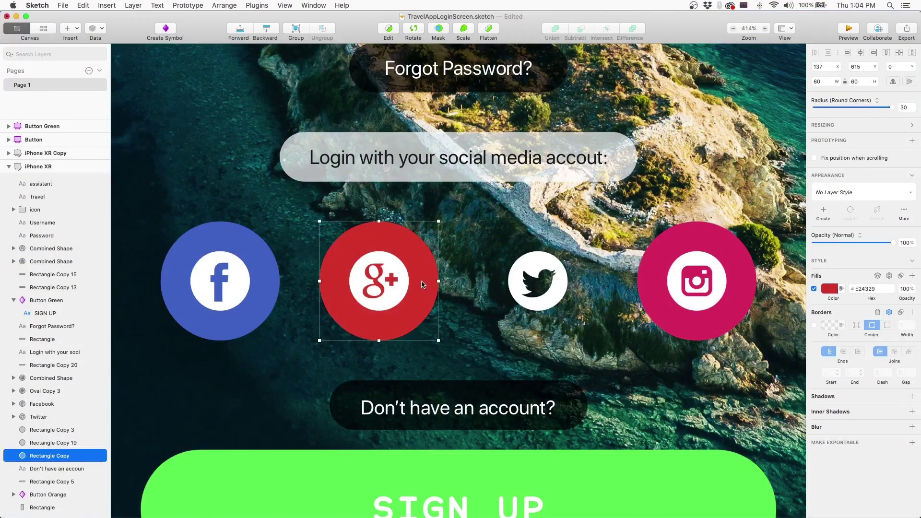
Step: Duplicate the red Google+ circle, move the copy under the Twitter icon, and show its fill colour
key(super+d)
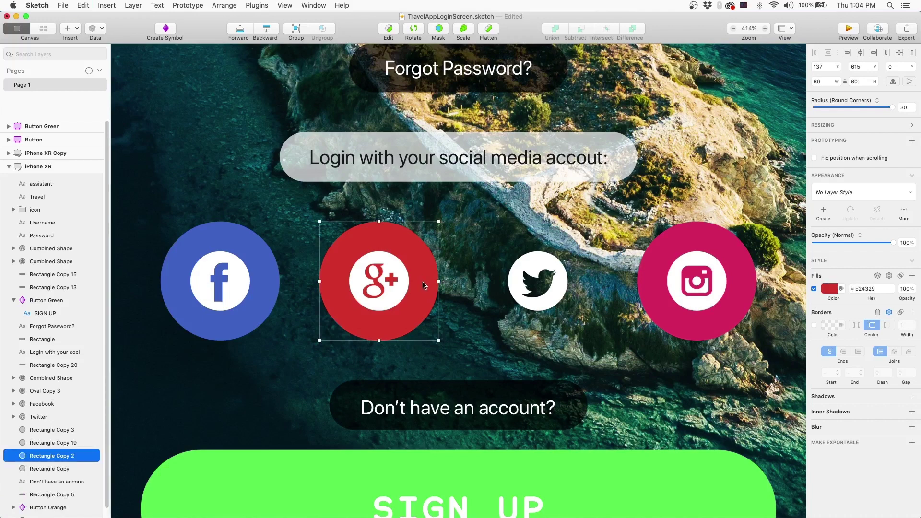
drag(423, 284, 581, 287)
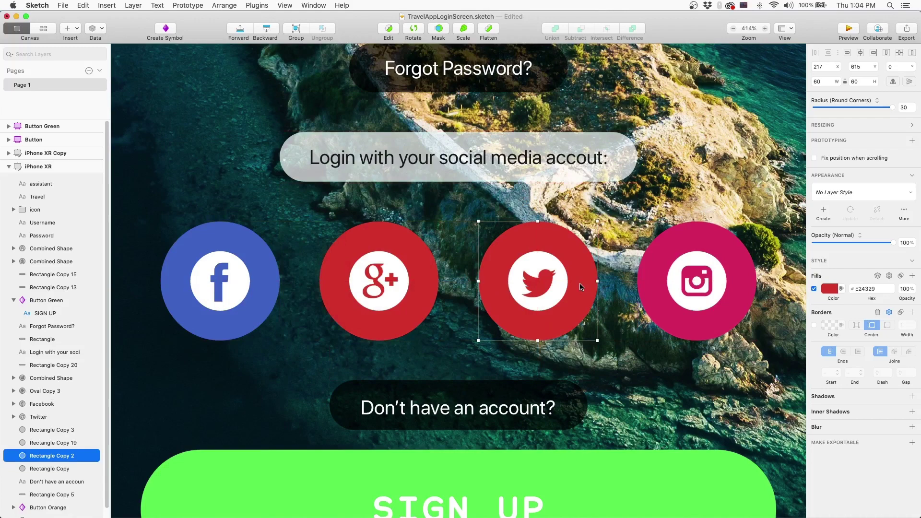
click(835, 289)
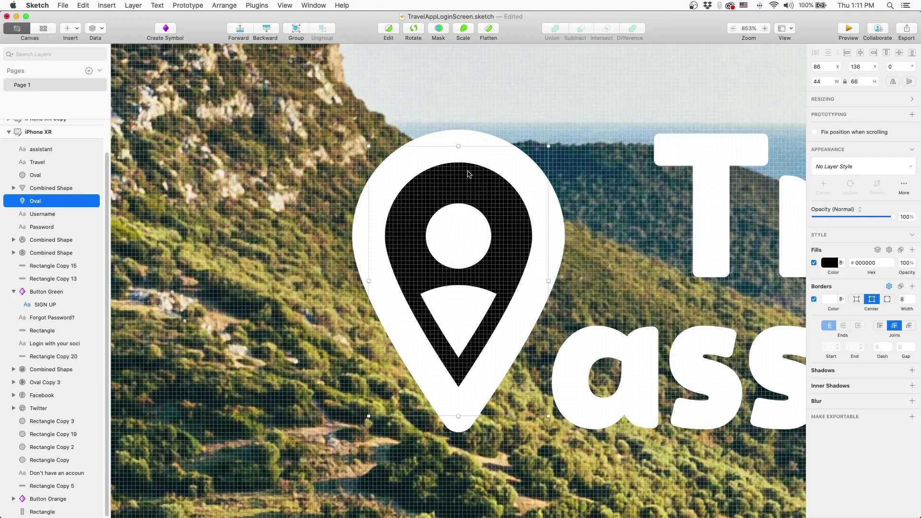
Step: Enter point editing on the pin and test stretching its bottom point, then undo
double_click(468, 173)
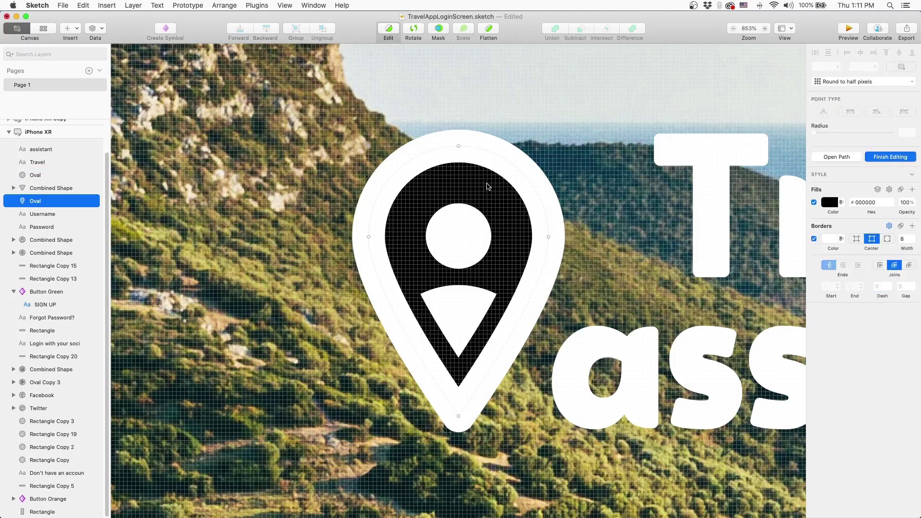
key(Escape)
double_click(488, 186)
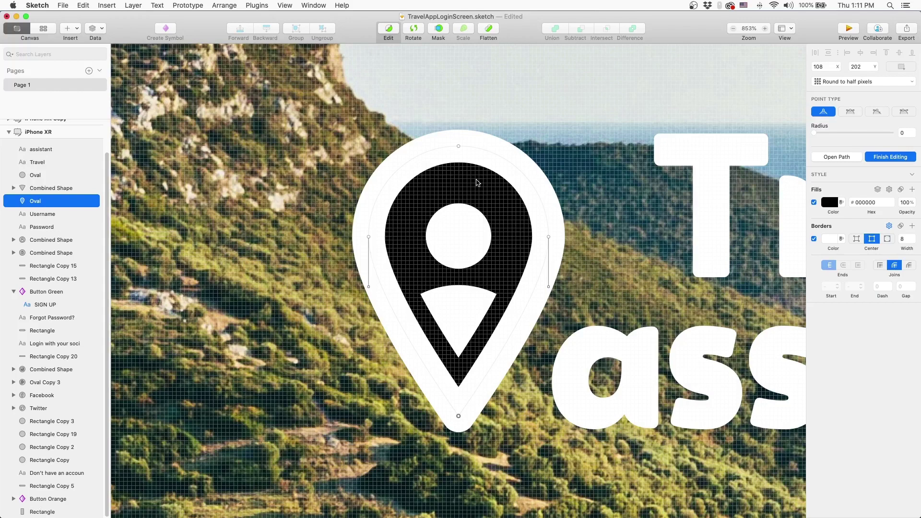
key(Escape)
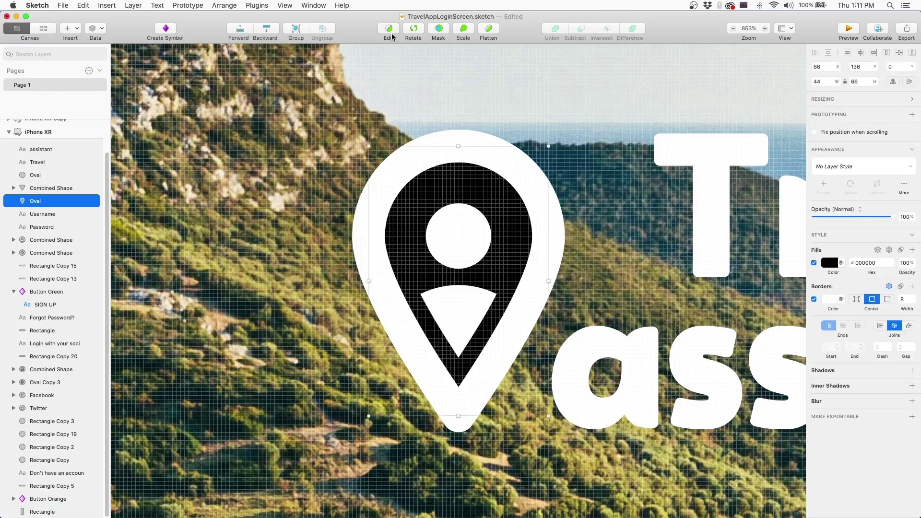
click(388, 30)
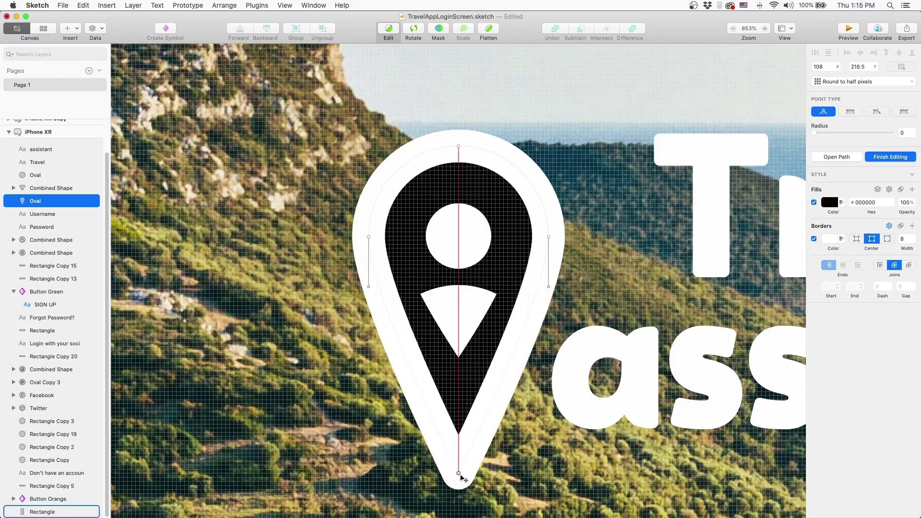
drag(460, 418, 466, 450)
key(ctrl+z)
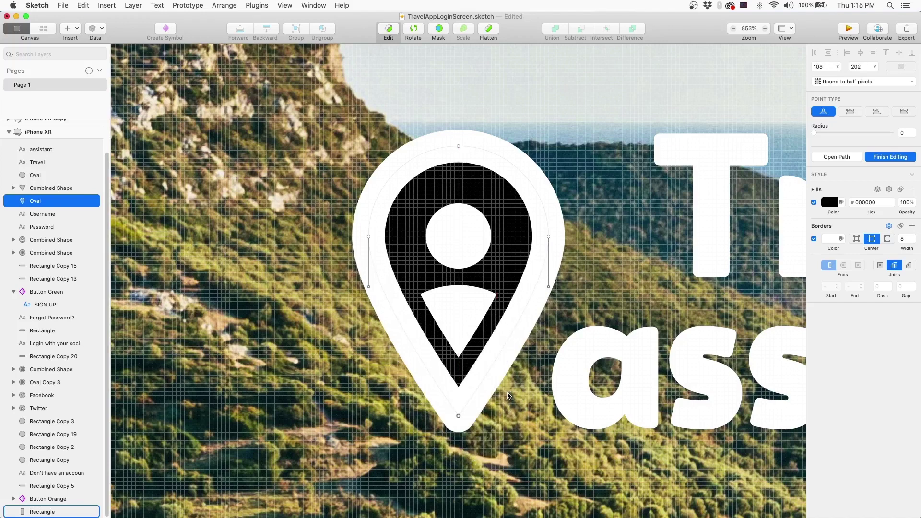
Step: Experiment with adding a bulging point and bending the lower-left curve, restoring the outline
click(497, 360)
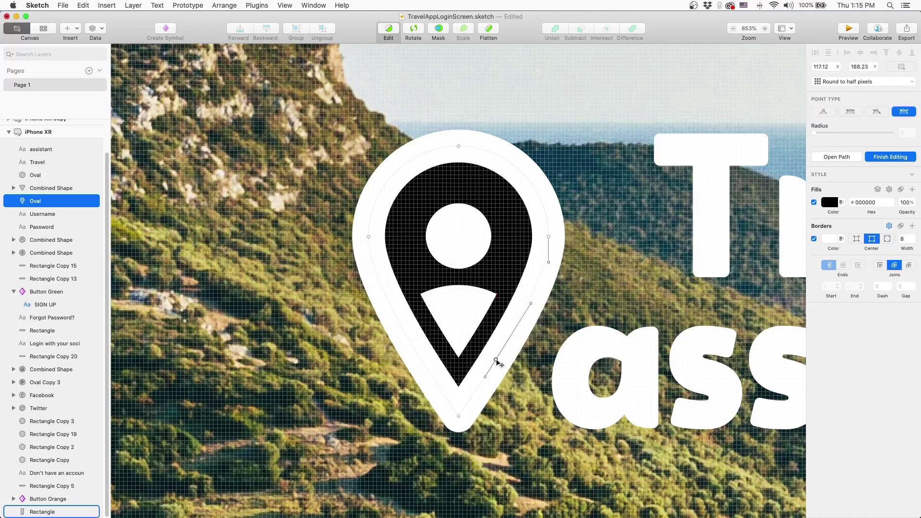
drag(497, 362, 540, 370)
key(ctrl+z)
key(Delete)
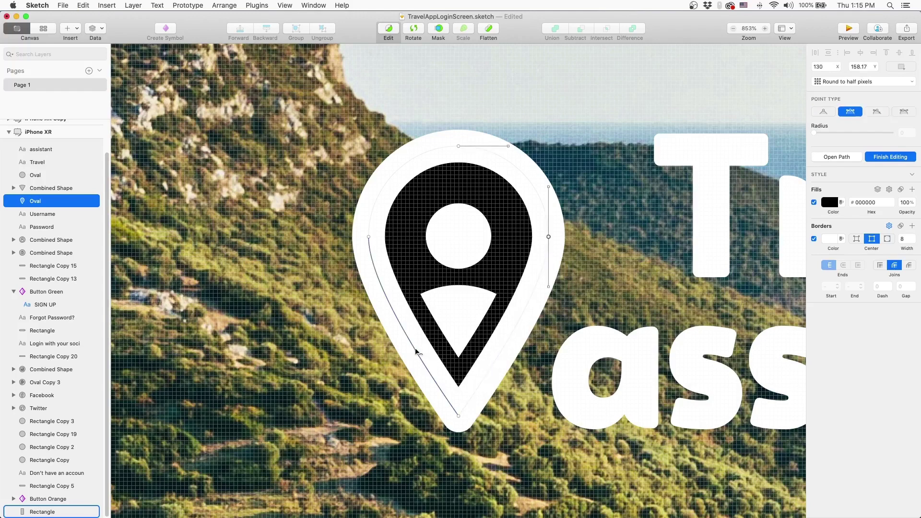
drag(418, 353, 413, 385)
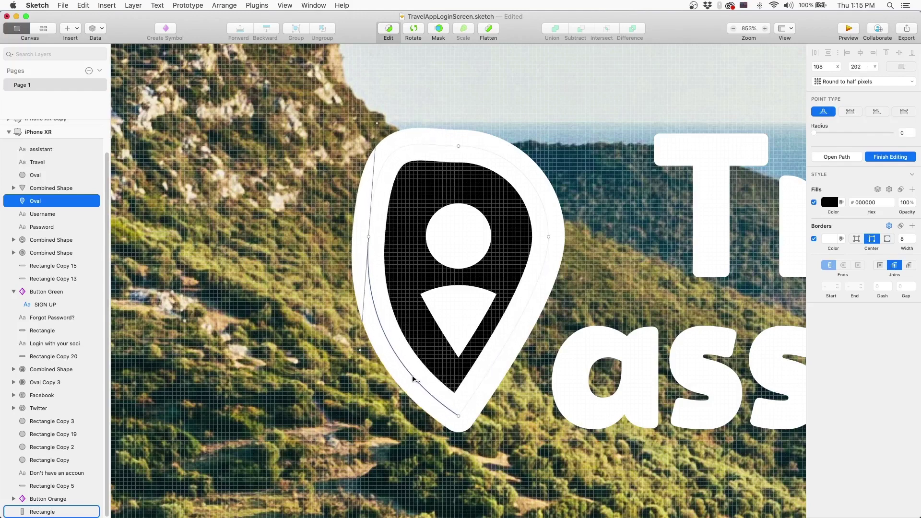
key(ctrl+z)
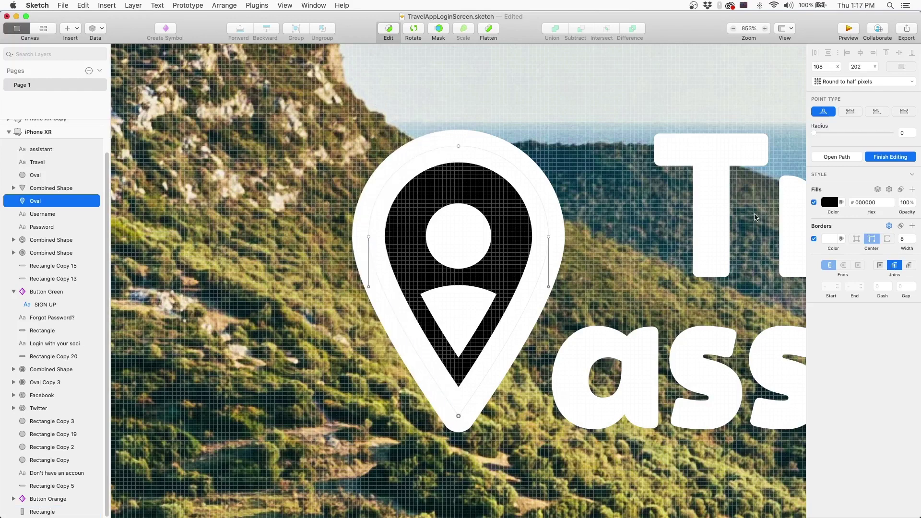
Step: Try curve types on the bottom point, then round the pin's bottom tip with radius 8
click(851, 113)
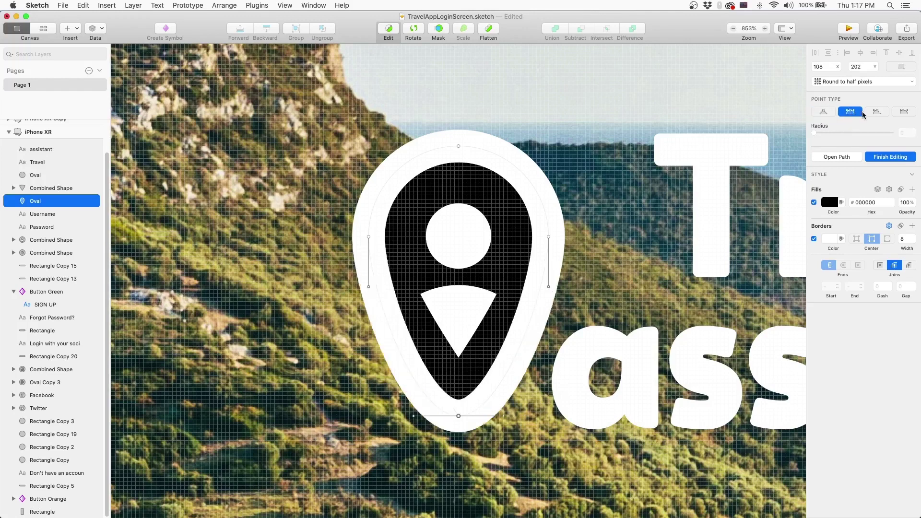
click(905, 112)
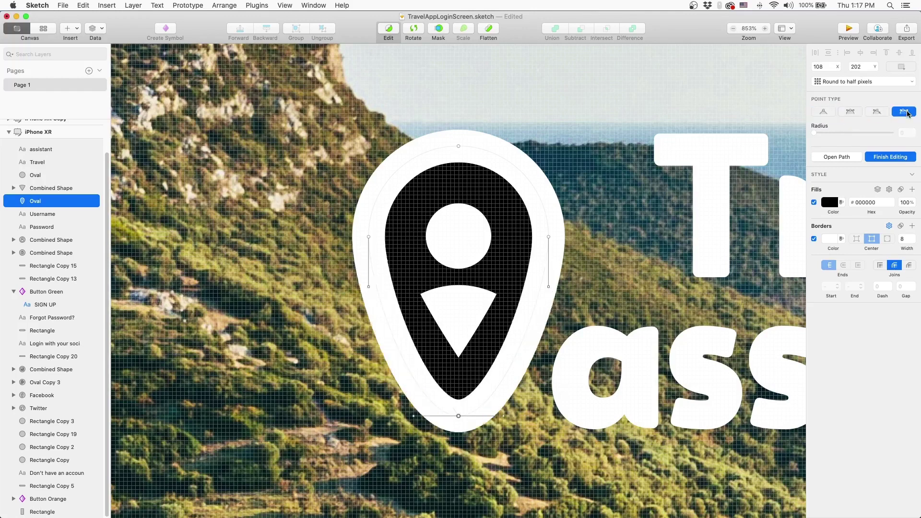
click(823, 113)
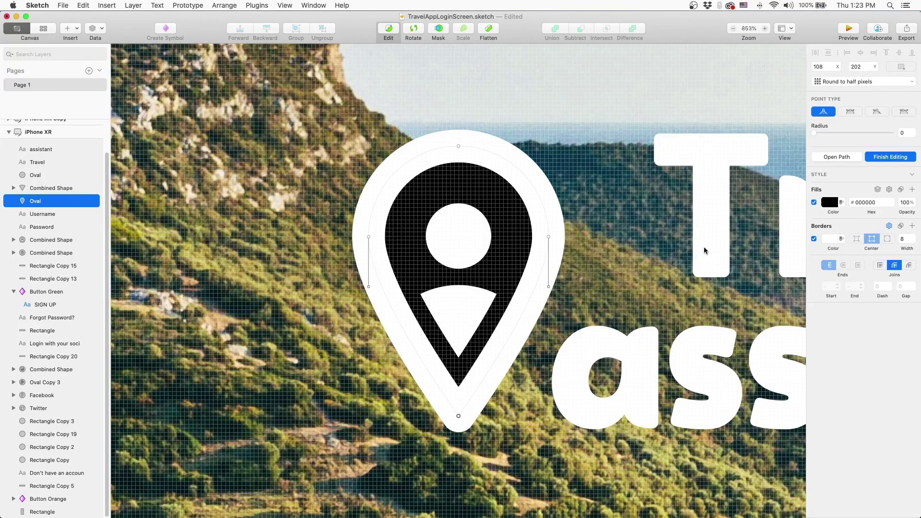
click(835, 157)
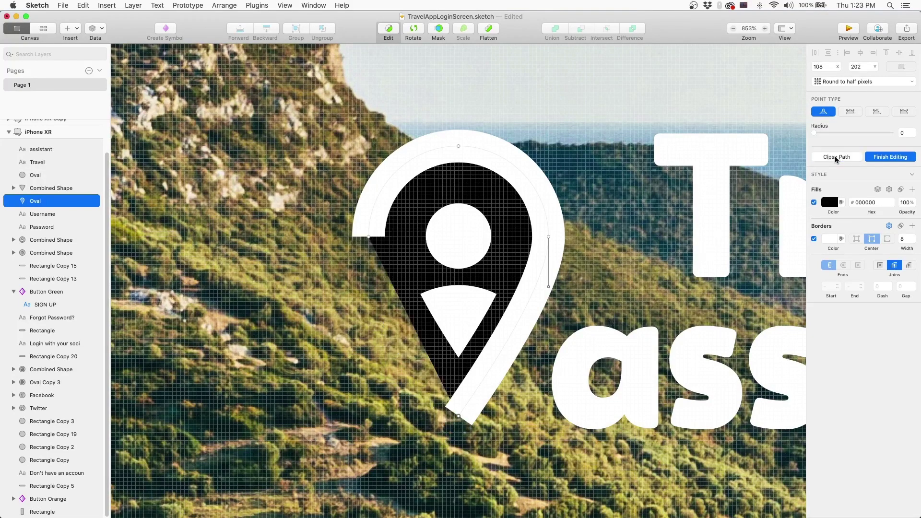
click(834, 155)
click(836, 156)
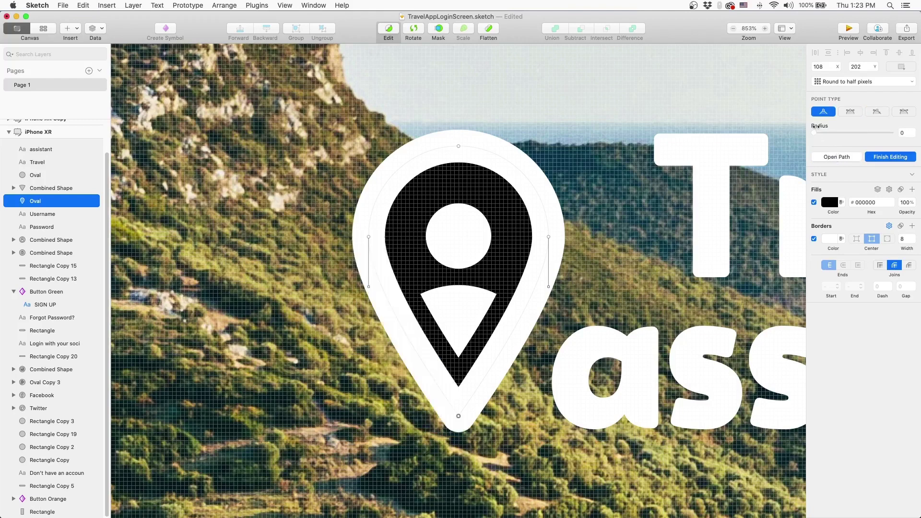
drag(815, 133, 821, 135)
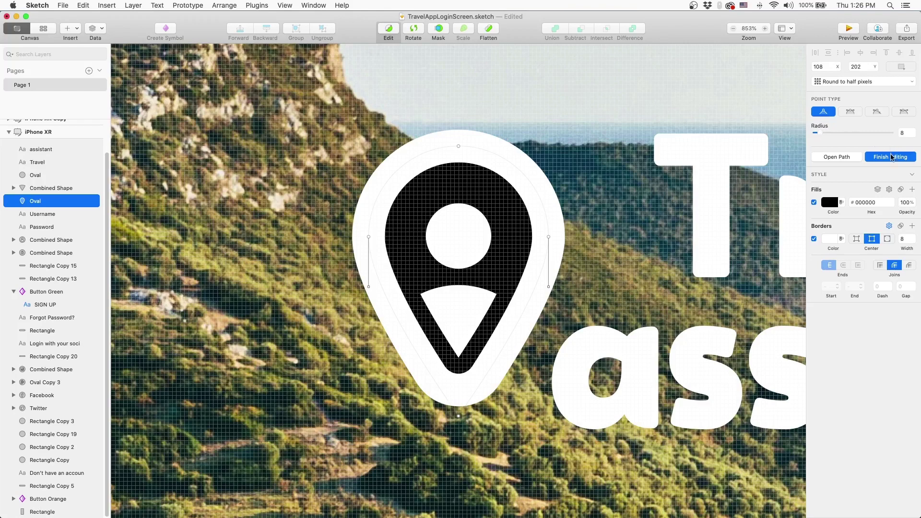
click(753, 145)
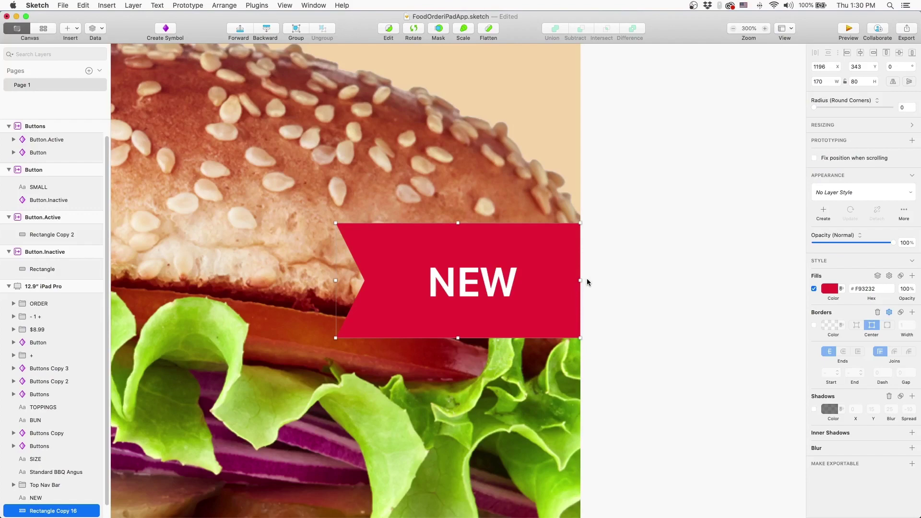
Step: Cycle the NEW banner's fill through Linear, Radial, Angular and Image, then back to solid Color
click(831, 290)
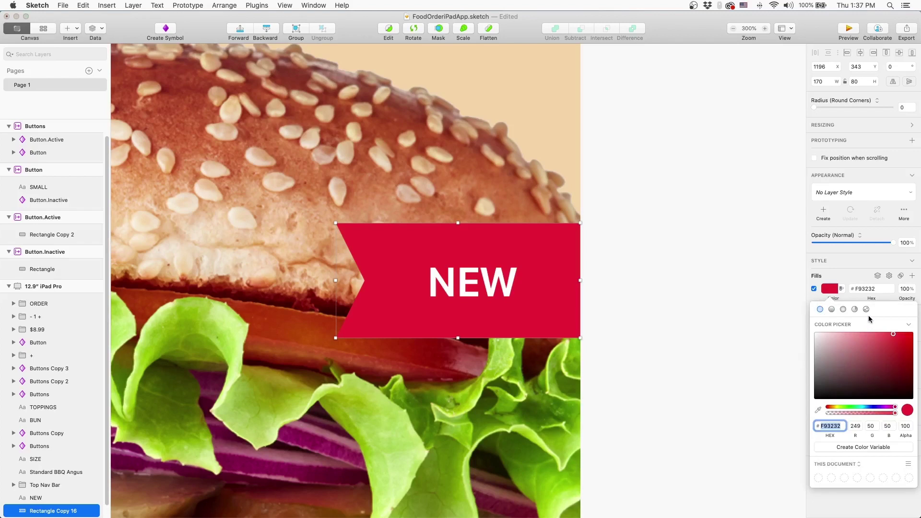
click(832, 311)
click(843, 310)
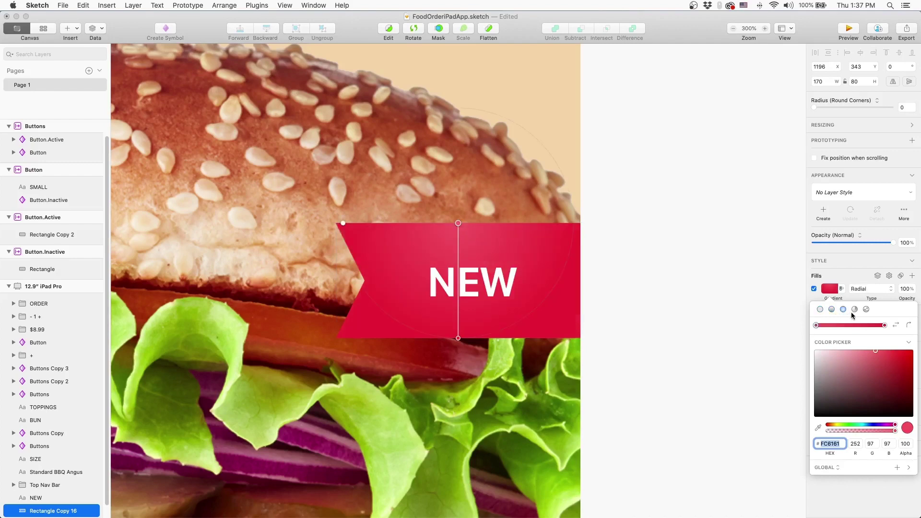
click(853, 310)
click(865, 309)
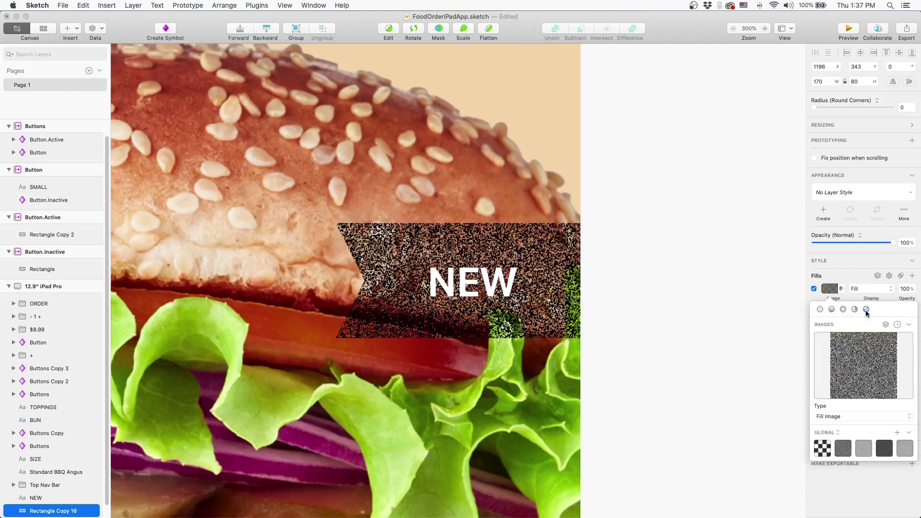
click(820, 309)
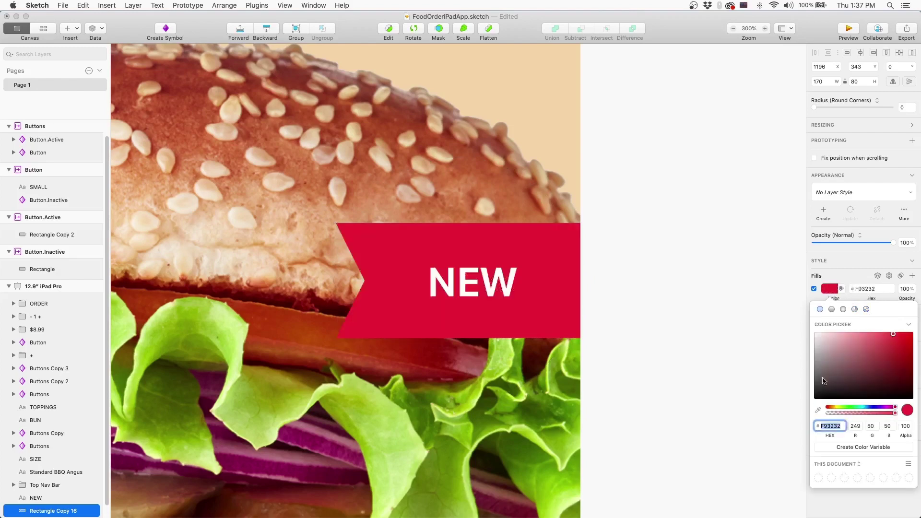
Step: Fill the NEW banner with eyedropper-sampled lettuce green A2BC38 at 70% opacity
click(818, 409)
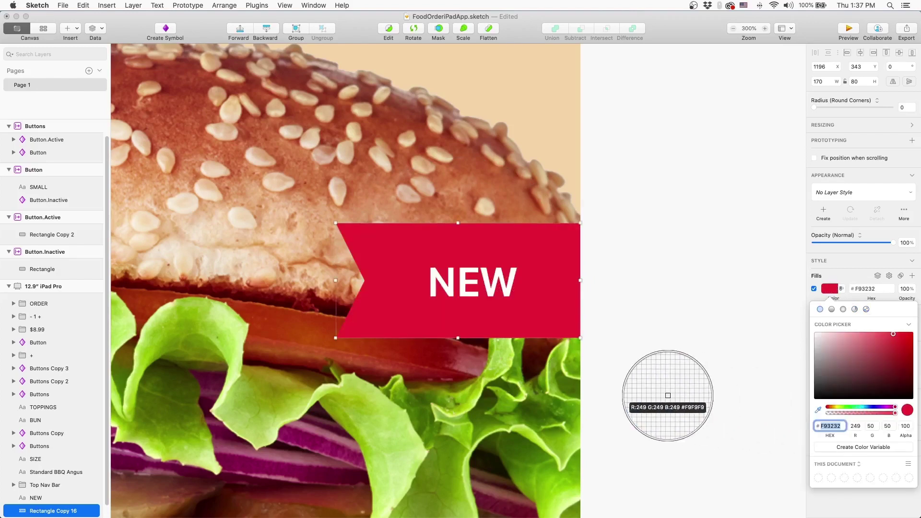
click(562, 348)
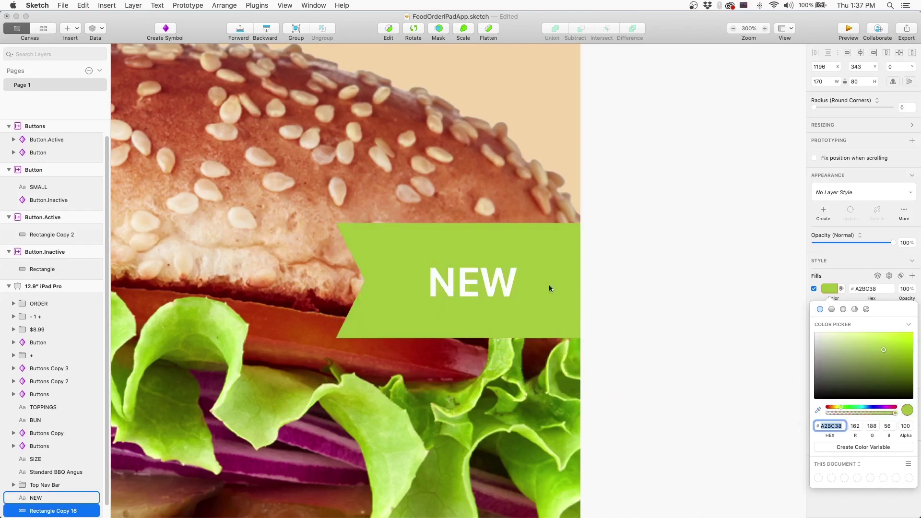
click(829, 291)
drag(906, 297, 896, 303)
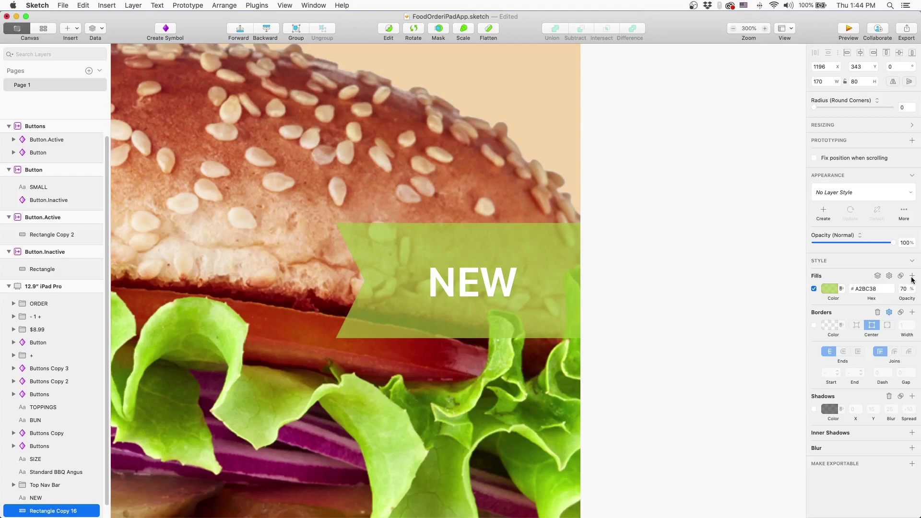
Step: Add a linear gradient fill with Overlay blending above the green fill, then choose from its right-click actions
click(912, 278)
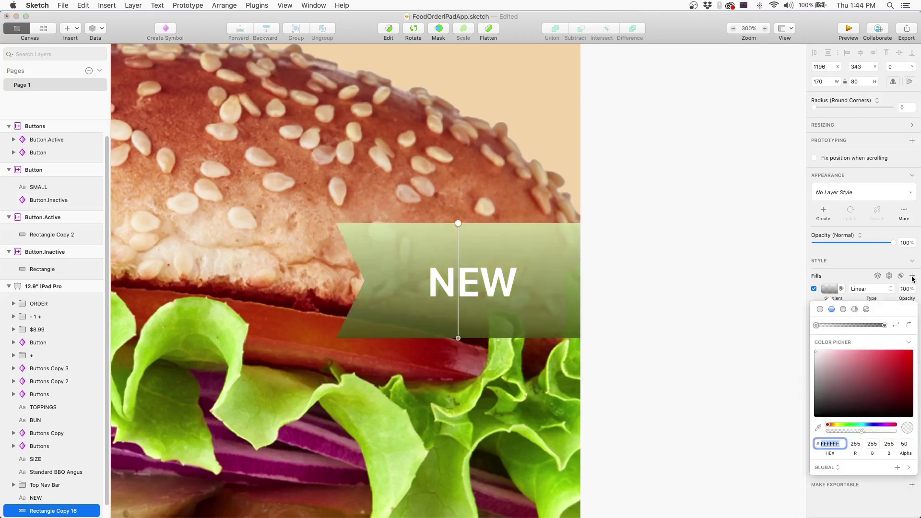
click(834, 287)
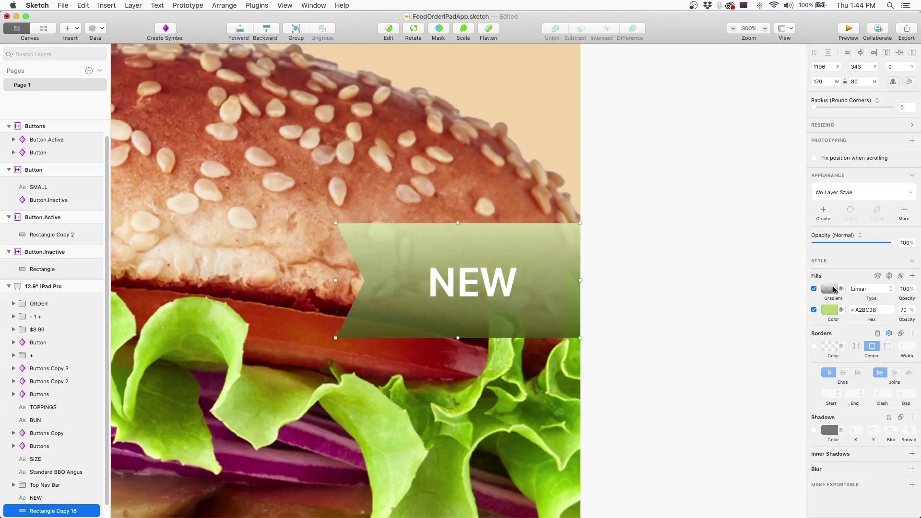
click(901, 278)
mouse_move(849, 285)
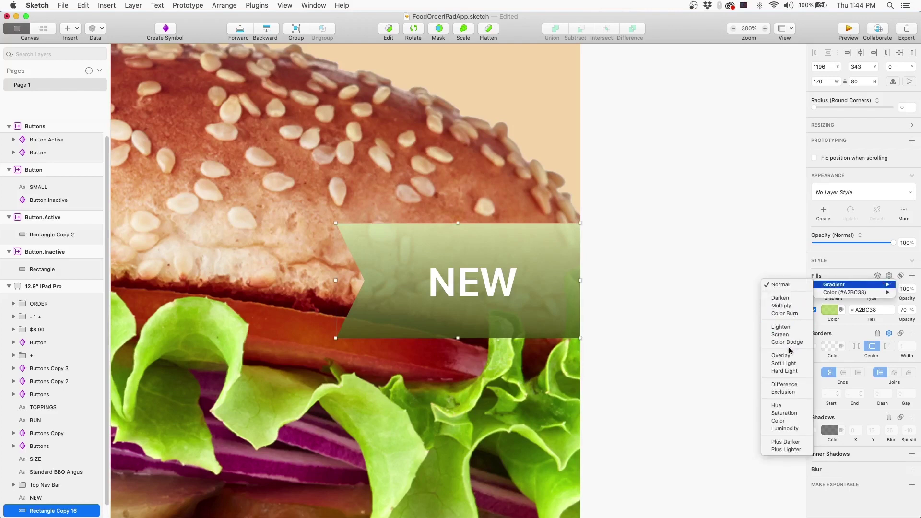
click(792, 356)
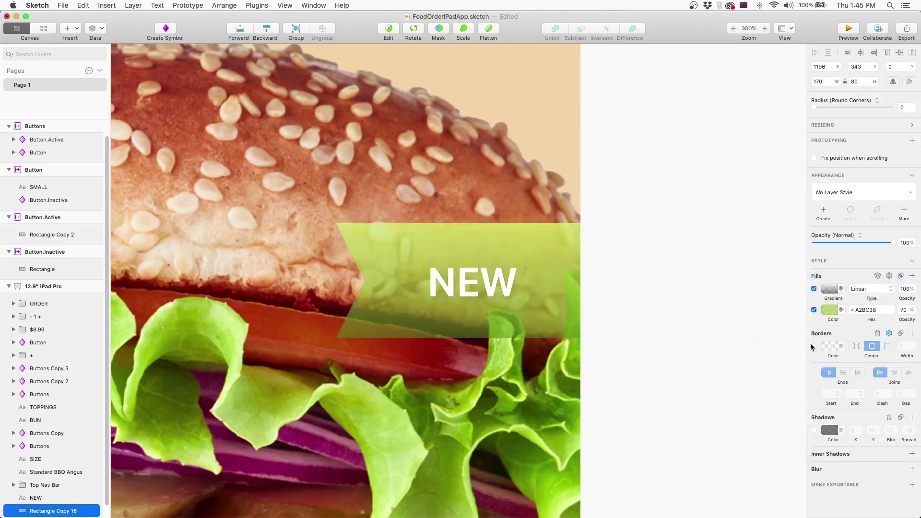
click(814, 289)
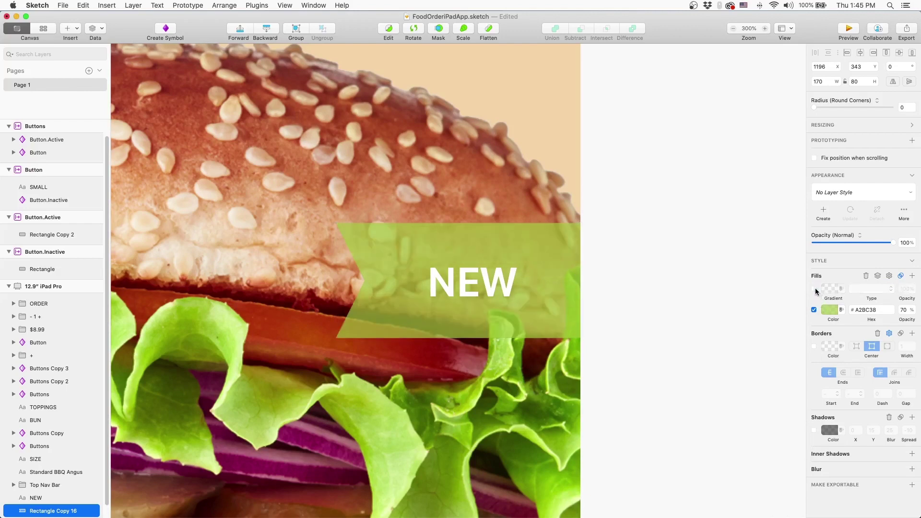
click(814, 288)
right_click(819, 289)
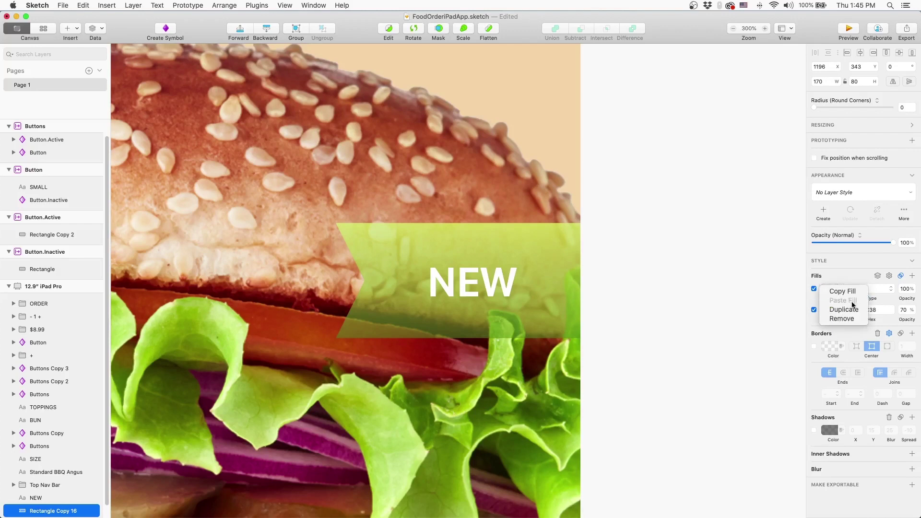
click(853, 318)
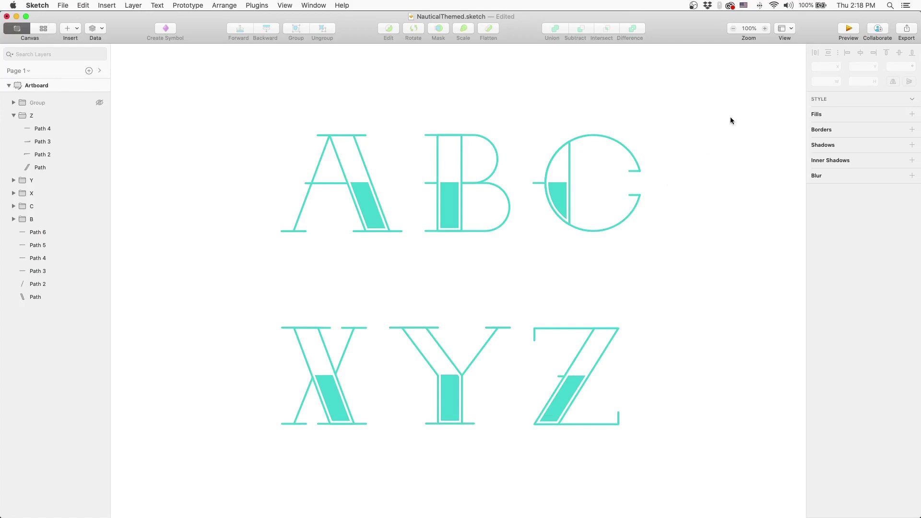
Step: Browse the canvas and view menus, show the grid with Ctrl+G, and reopen display options
click(792, 28)
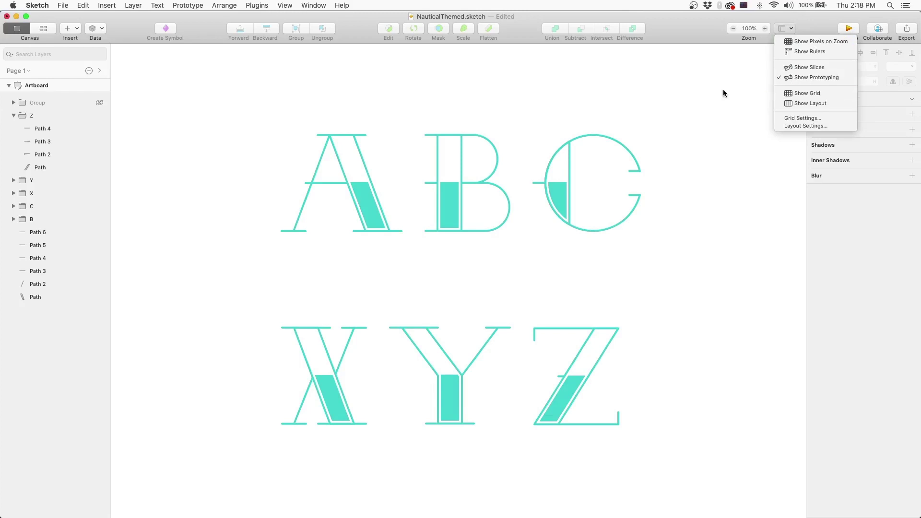
click(704, 89)
click(288, 5)
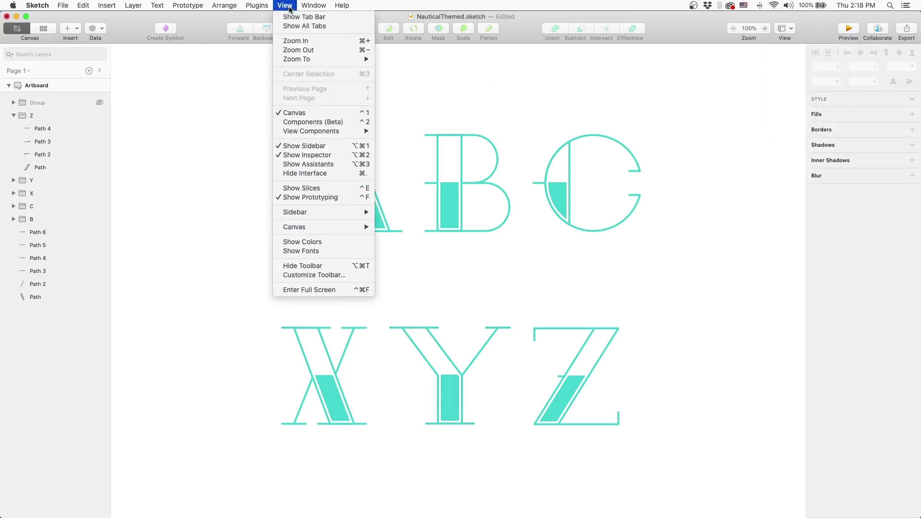
mouse_move(324, 227)
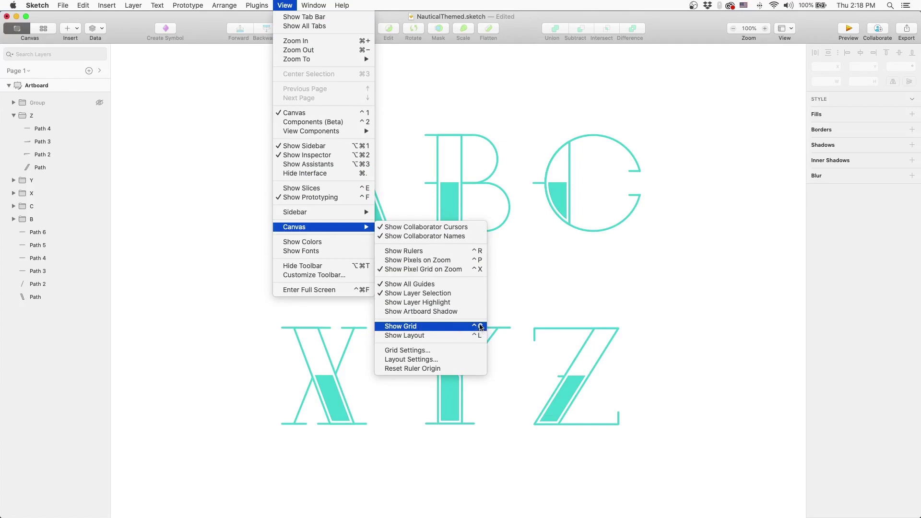
click(656, 198)
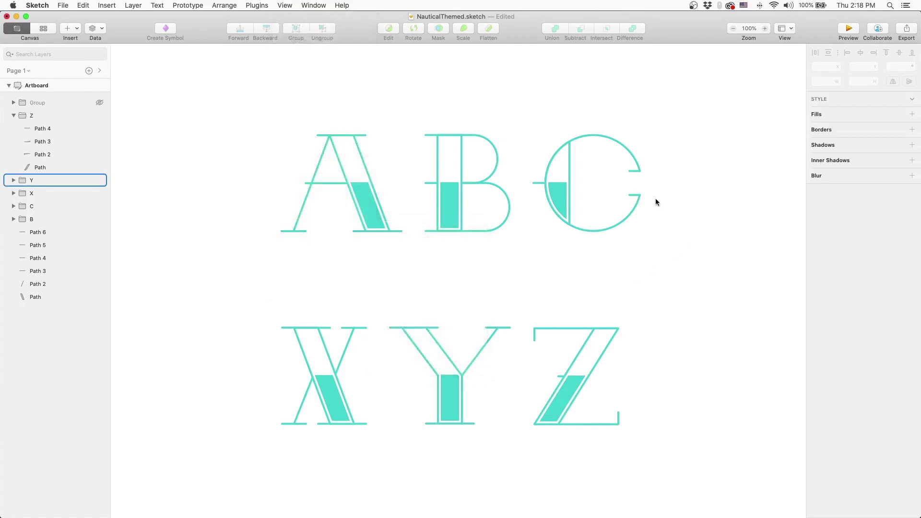
key(ctrl+g)
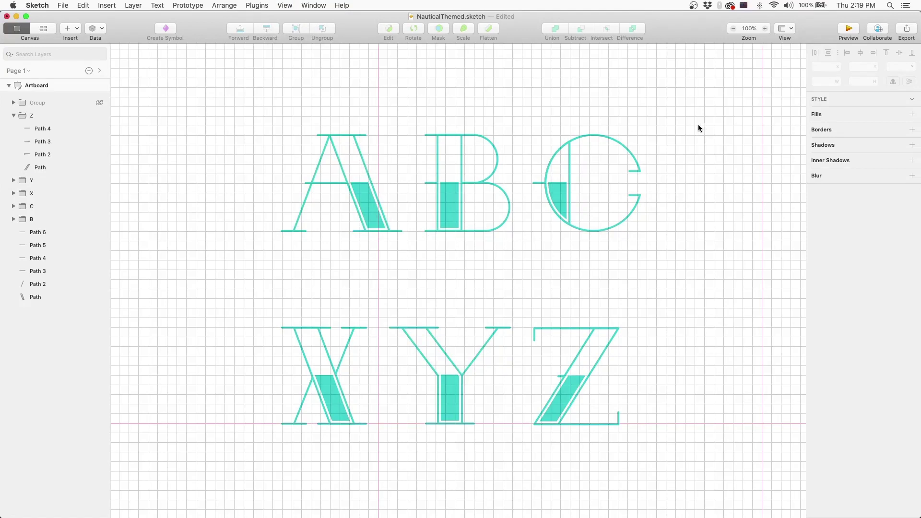
click(795, 26)
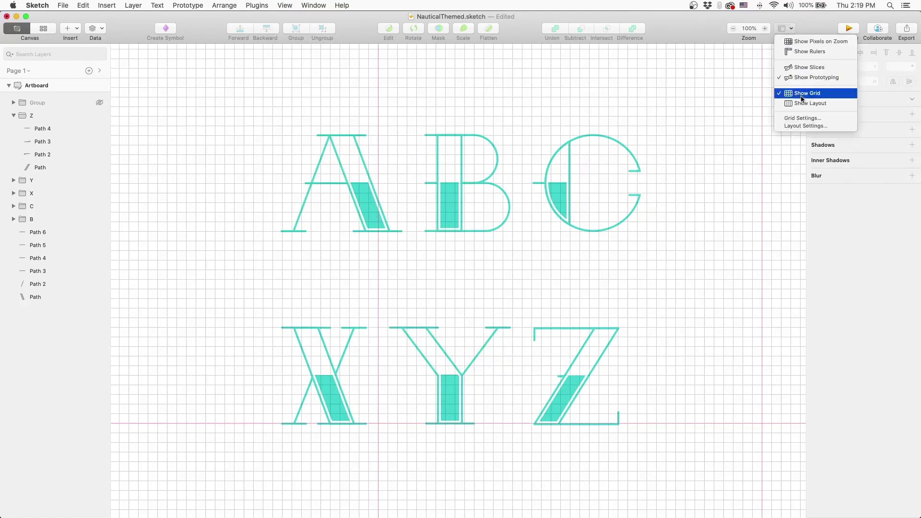
Step: Set the grid to 10px blocks with thick lines every 20 blocks and dark colour checked
click(804, 119)
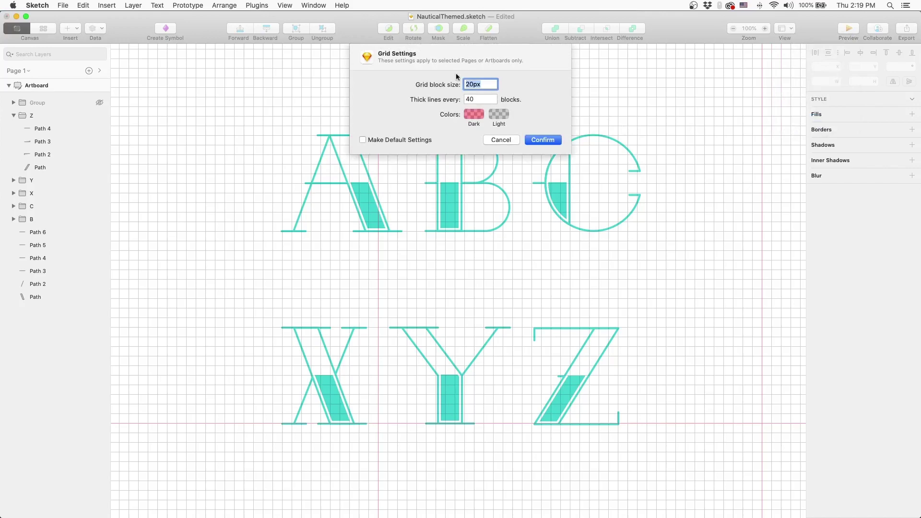
key(Return)
click(282, 9)
mouse_move(295, 227)
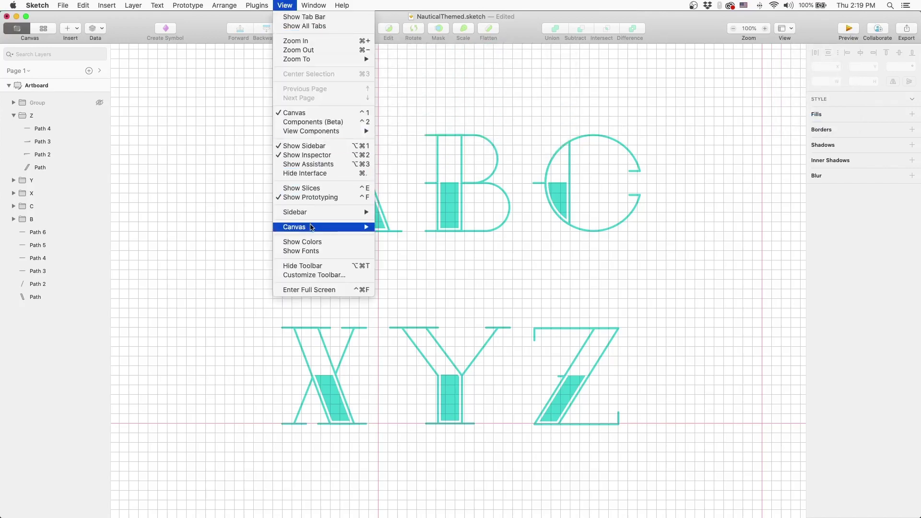
click(408, 350)
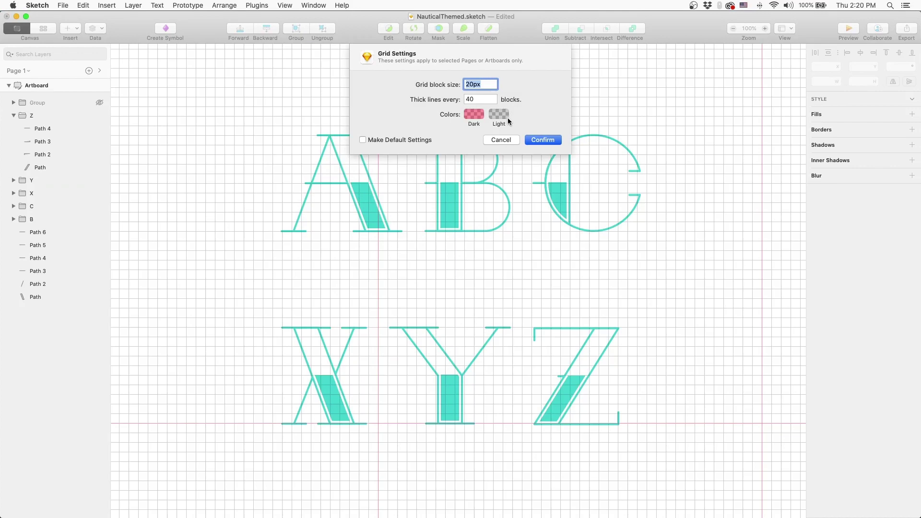
click(468, 84)
key(BackSpace)
text(1)
click(468, 99)
text(2)
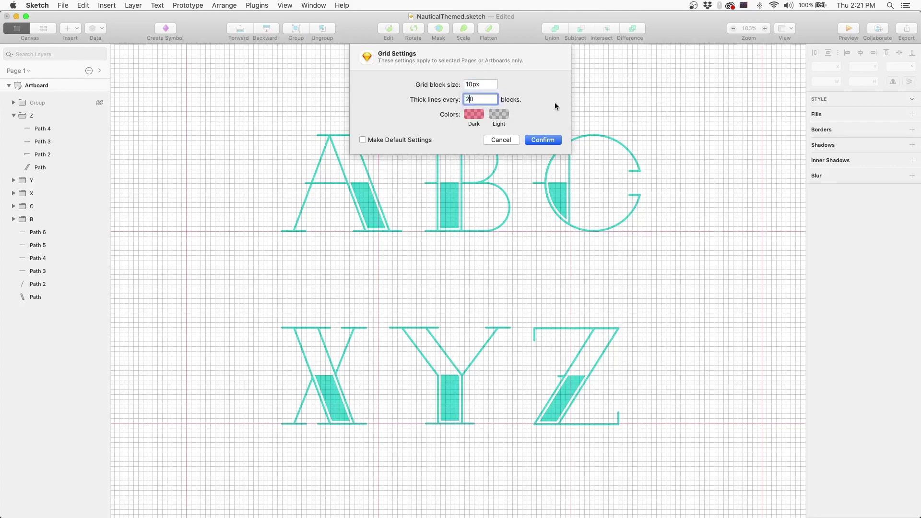
click(481, 117)
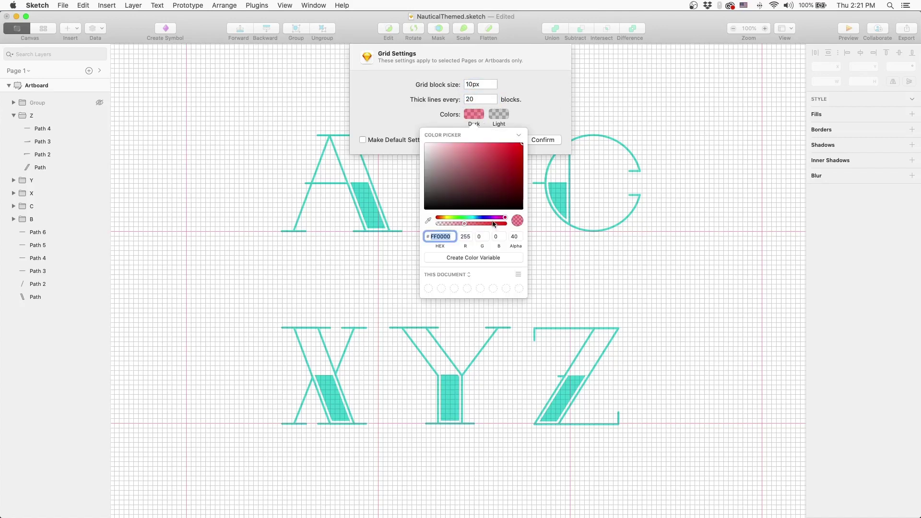
double_click(516, 236)
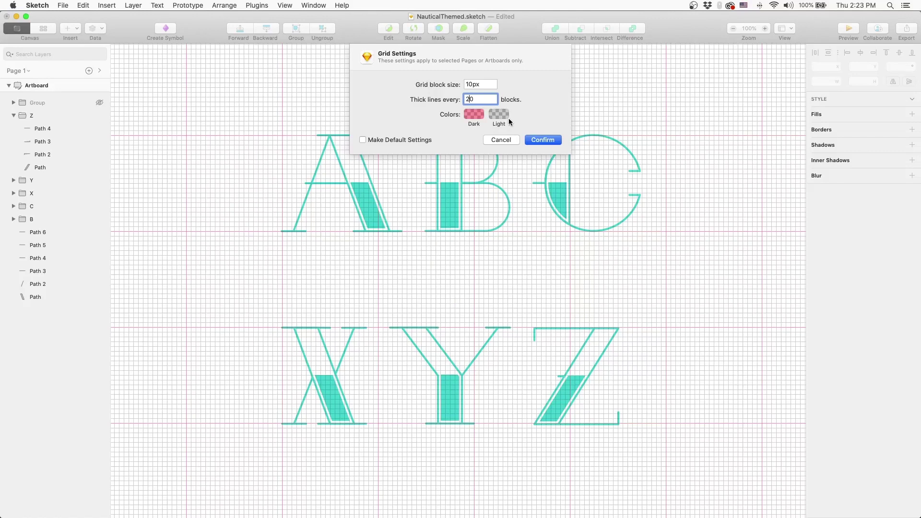
click(544, 139)
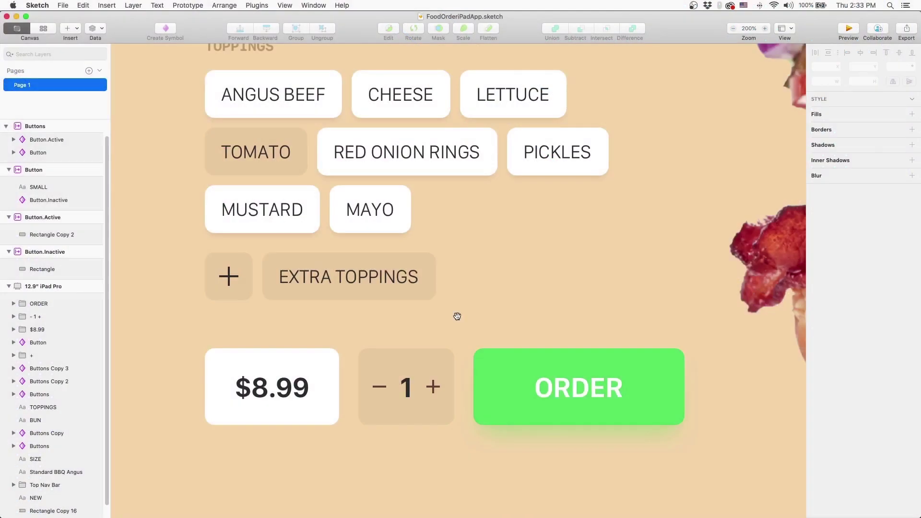
Step: Pan up the order screen to show the Standard BBQ Angus title and the SIZE and BUN options
drag(531, 213, 521, 343)
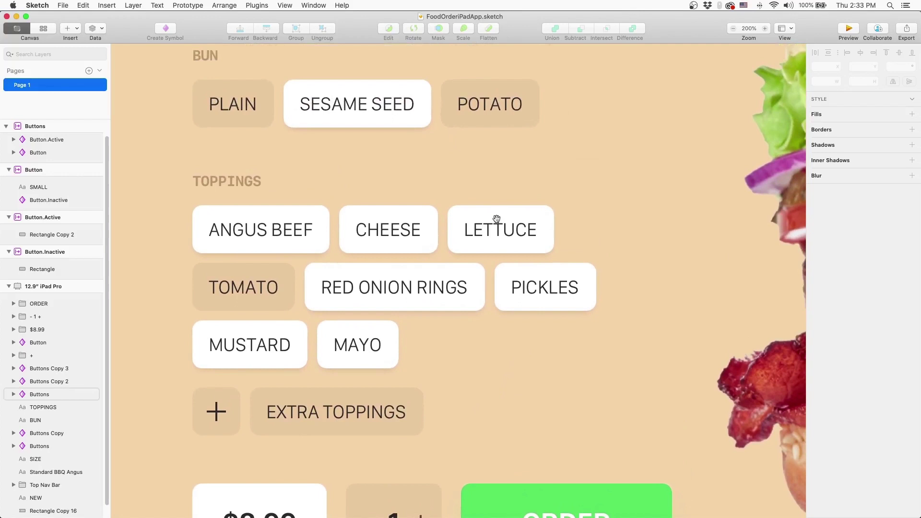
drag(500, 226, 494, 294)
drag(555, 273, 480, 330)
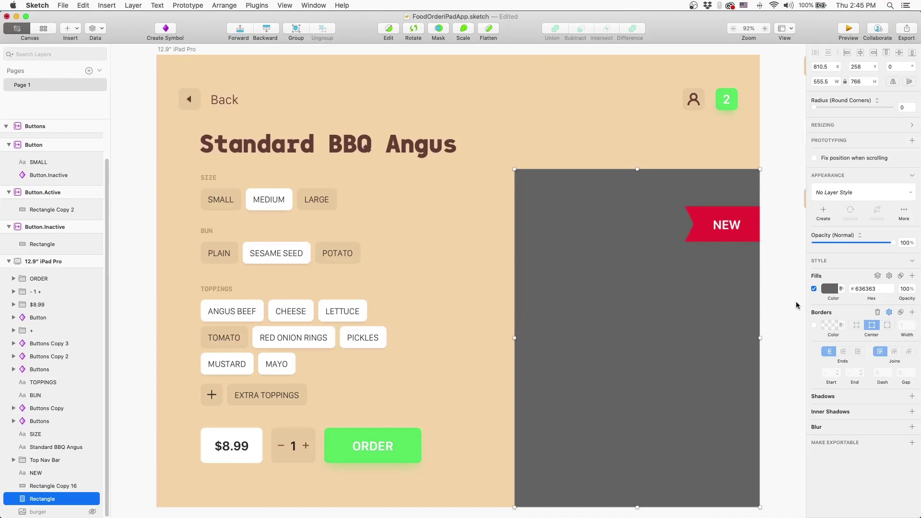
Step: Give the grey rectangle an image fill using burger.png
click(830, 289)
click(867, 310)
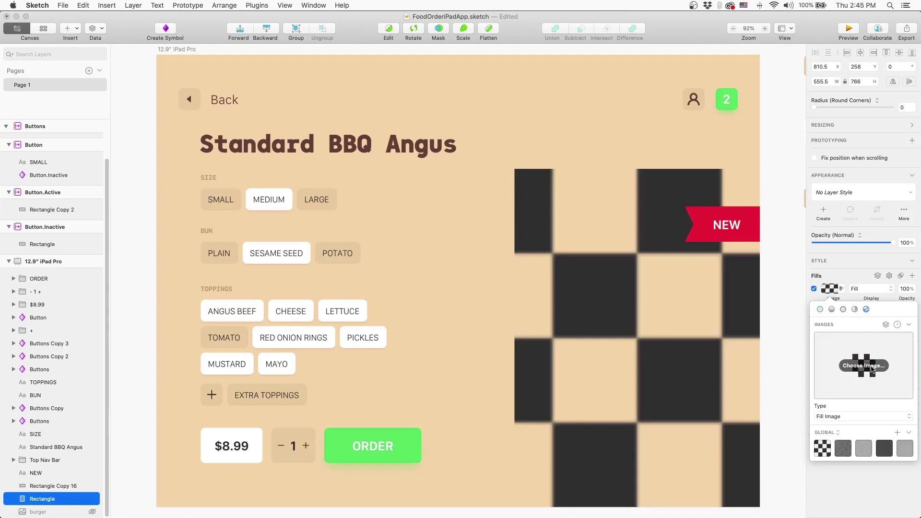
click(864, 366)
click(412, 135)
double_click(400, 134)
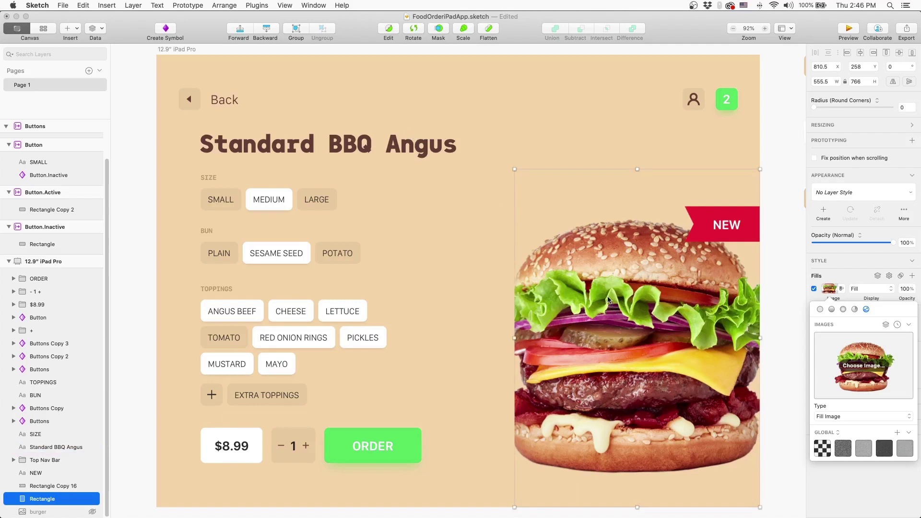
Step: Insert burger.png as its own image layer and drag it into place on the artboard
click(628, 302)
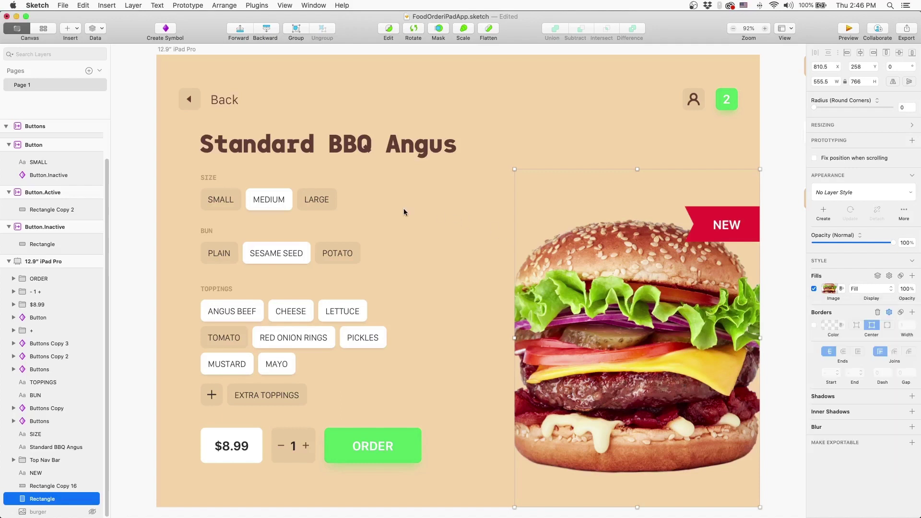
click(77, 31)
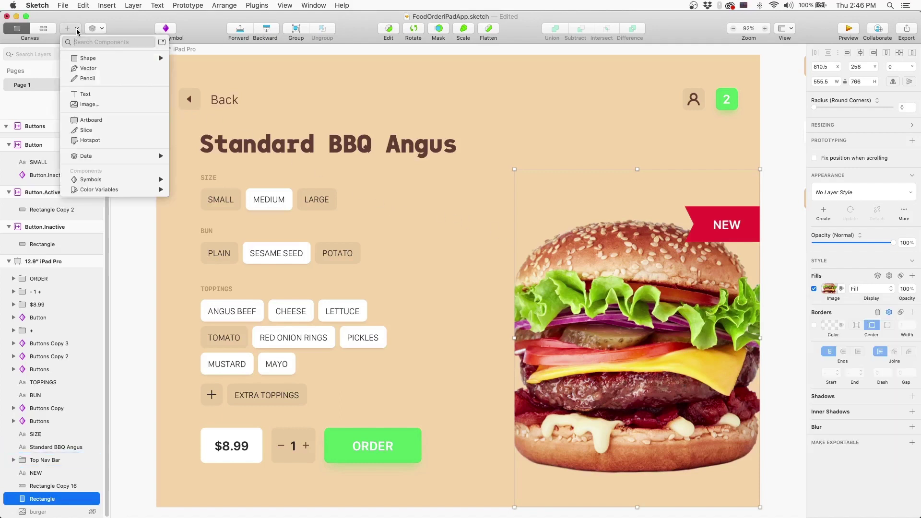
click(277, 181)
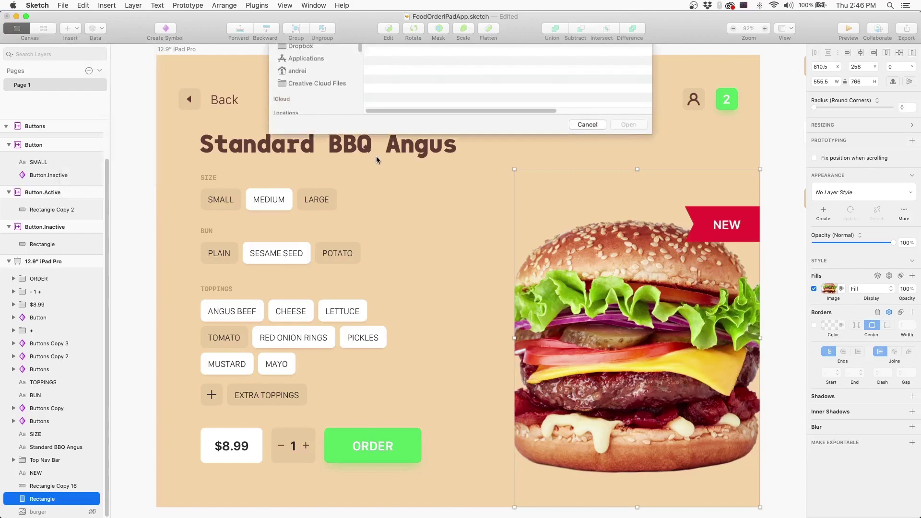
double_click(412, 84)
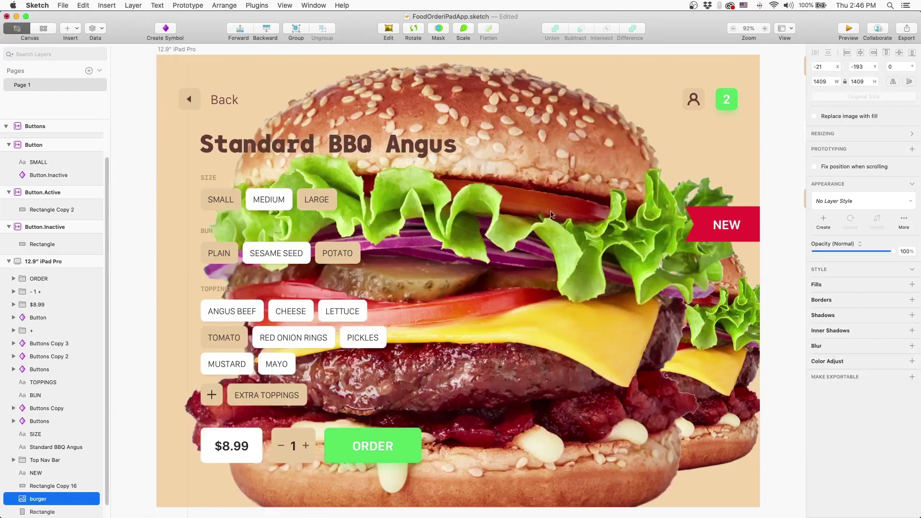
drag(511, 219, 609, 189)
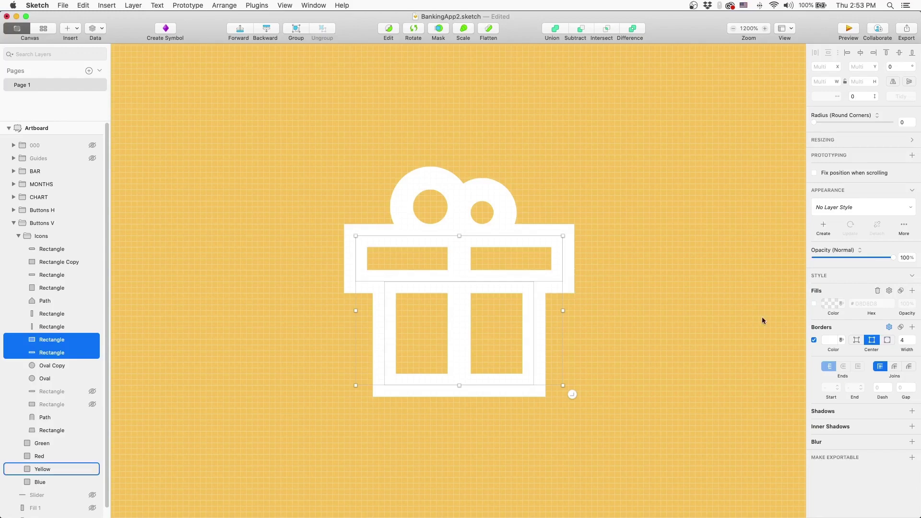
Step: Set the gift outlines' border joins to Round, then to Bevel
click(896, 369)
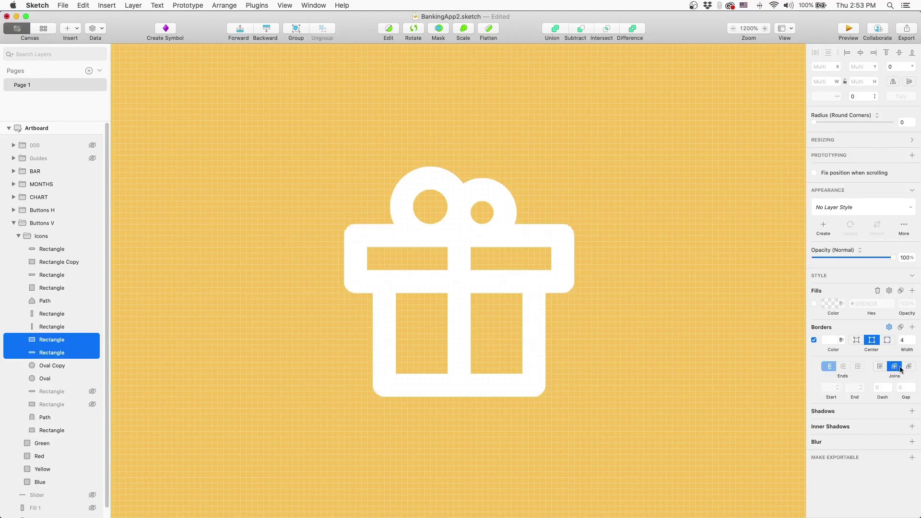
click(908, 368)
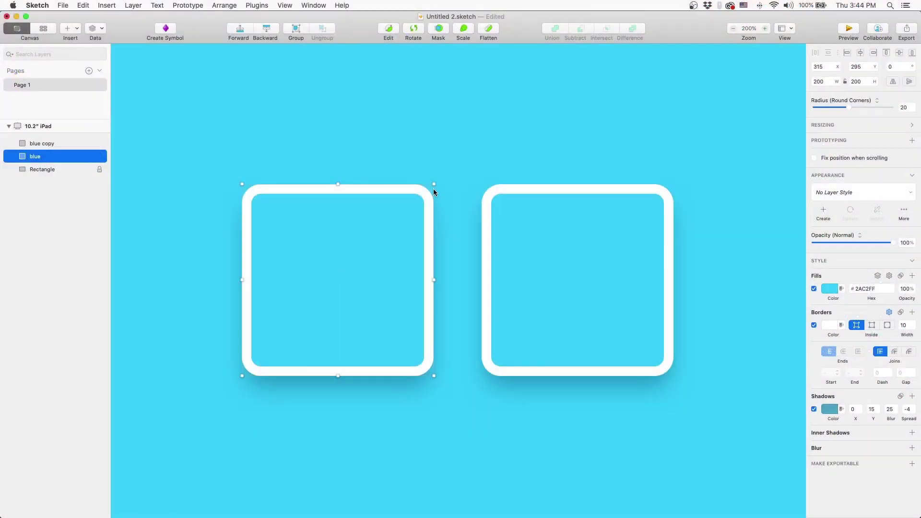
Step: Resize the left square to 100 by 100 and scale the large right square to 50%
drag(434, 184, 342, 276)
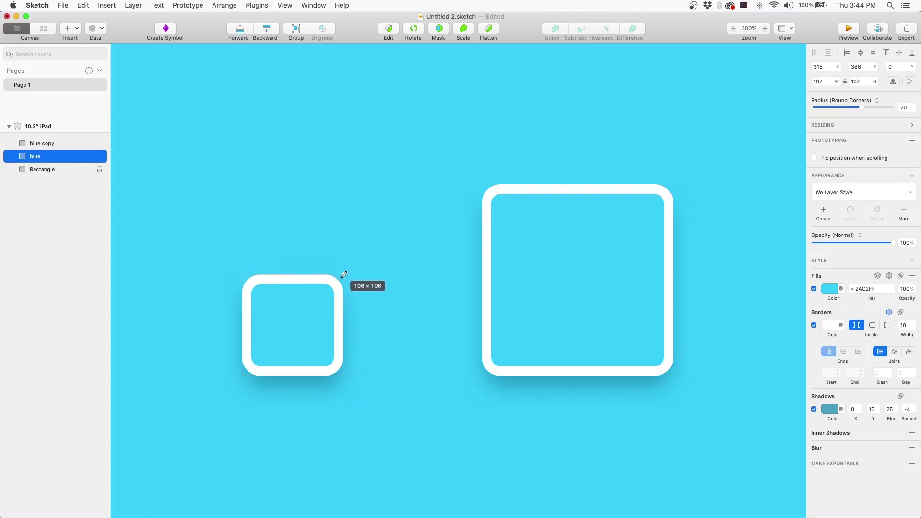
drag(343, 277, 337, 280)
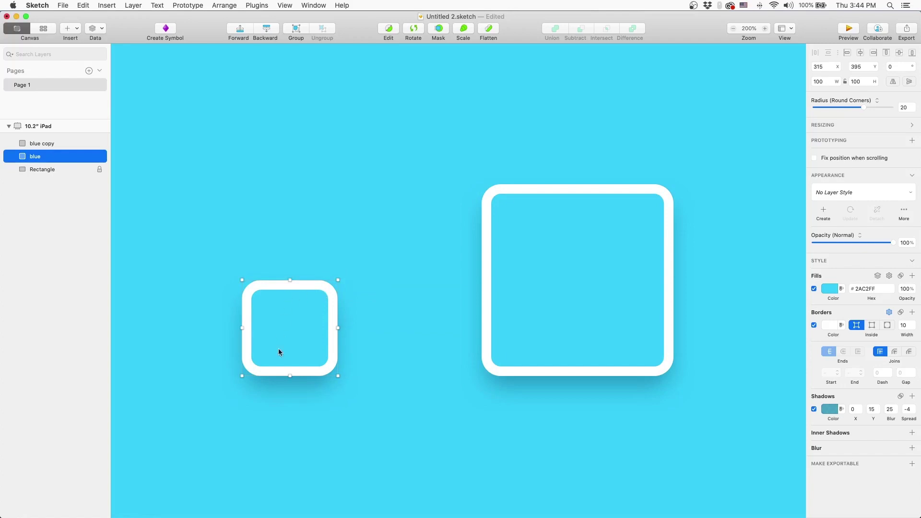
click(576, 270)
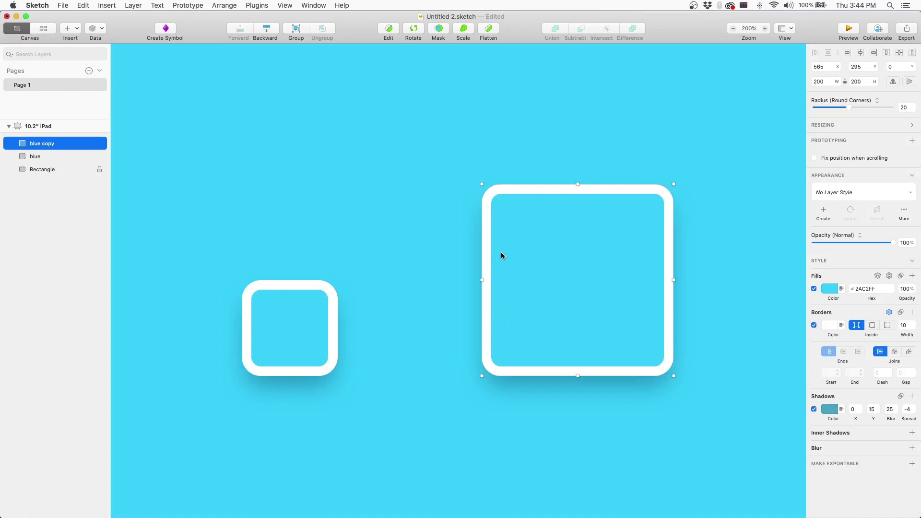
key(super+k)
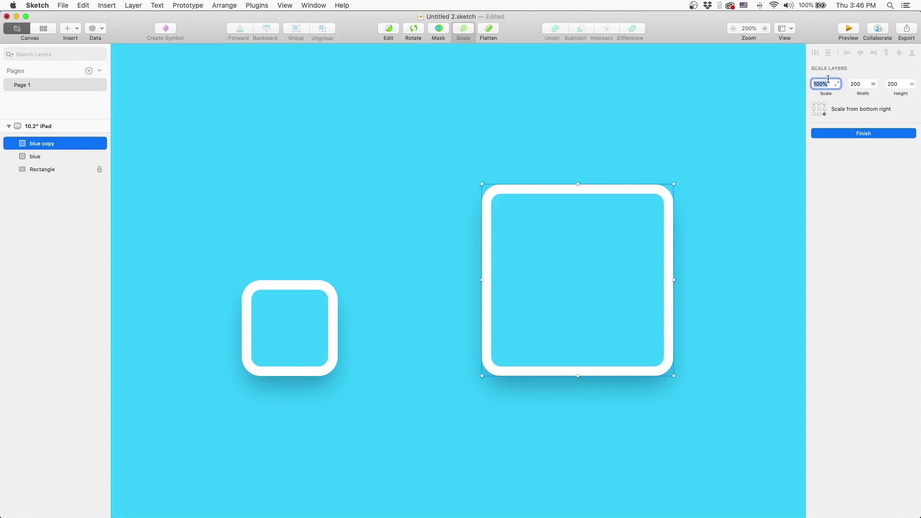
text(50)
click(863, 134)
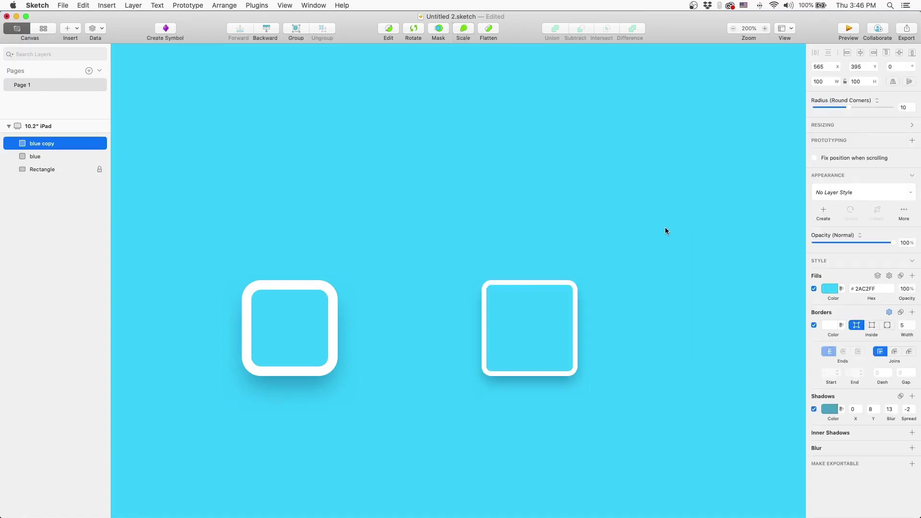
click(506, 298)
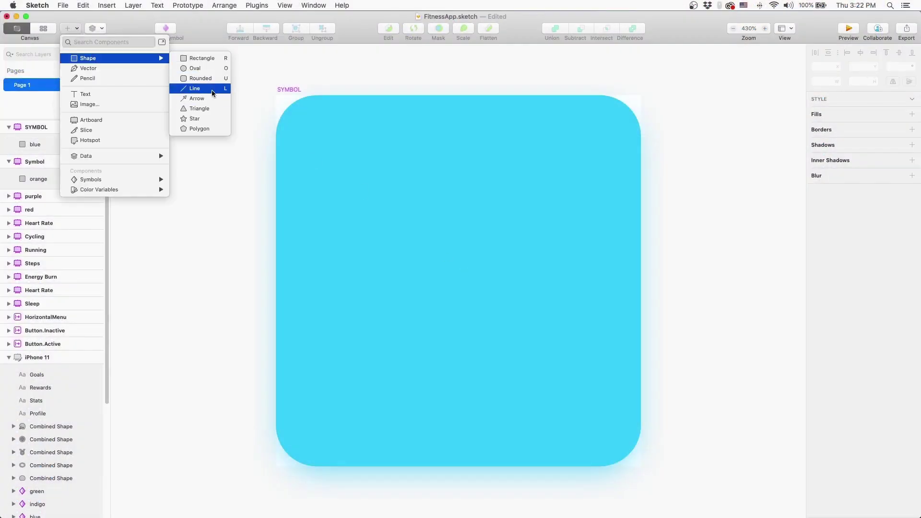
Step: Draw a straight vertical line inside the blue symbol, replacing the first diagonal attempt
click(210, 89)
drag(550, 184, 363, 364)
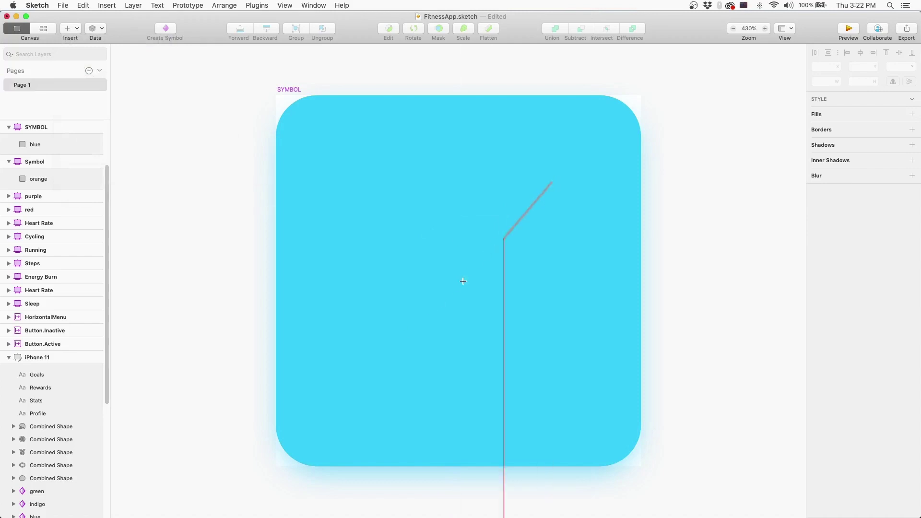
key(Delete)
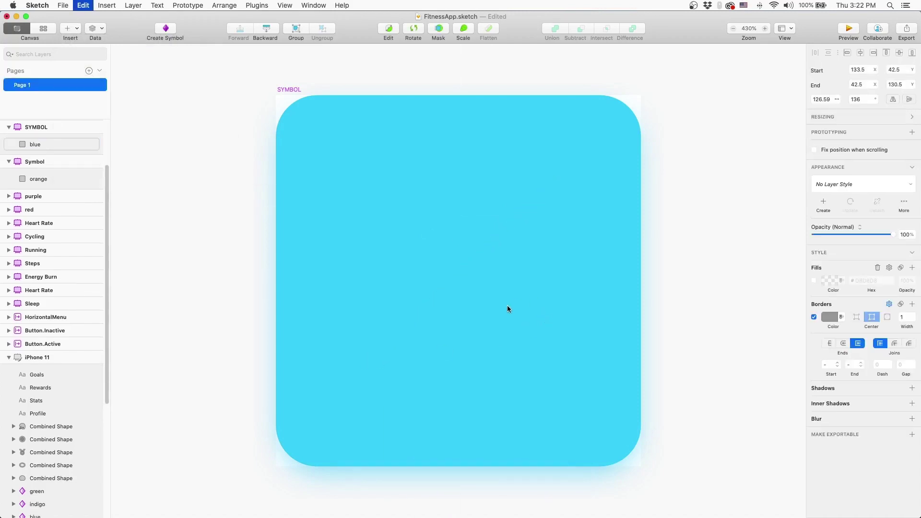
key(l)
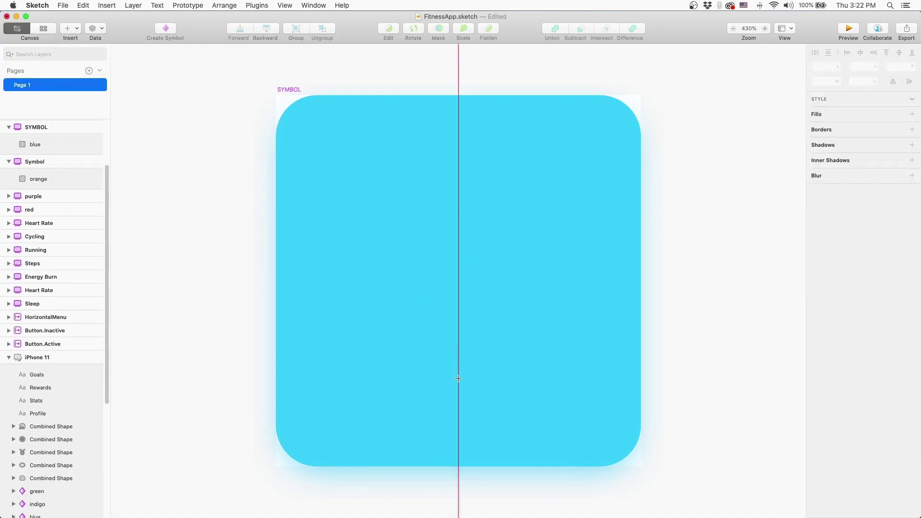
mouse_move(459, 377)
mouse_down()
mouse_move(601, 239)
mouse_move(482, 176)
mouse_up()
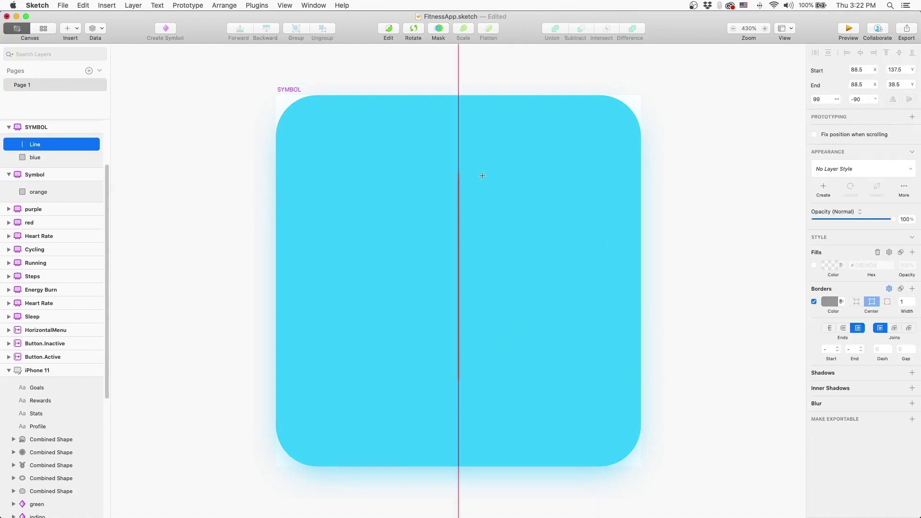
drag(482, 175, 459, 171)
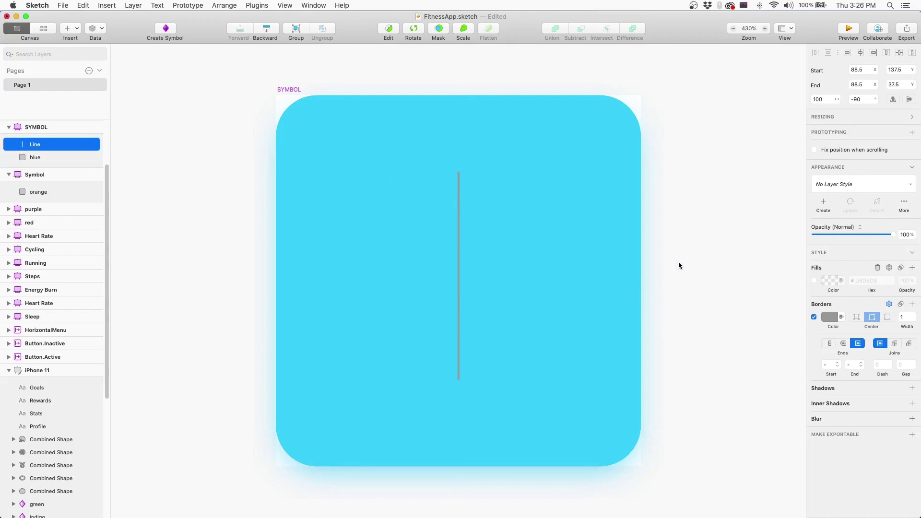
Step: Give the line a white FFFFFF border of width 2 and a bar start marker
click(831, 318)
drag(828, 369, 815, 361)
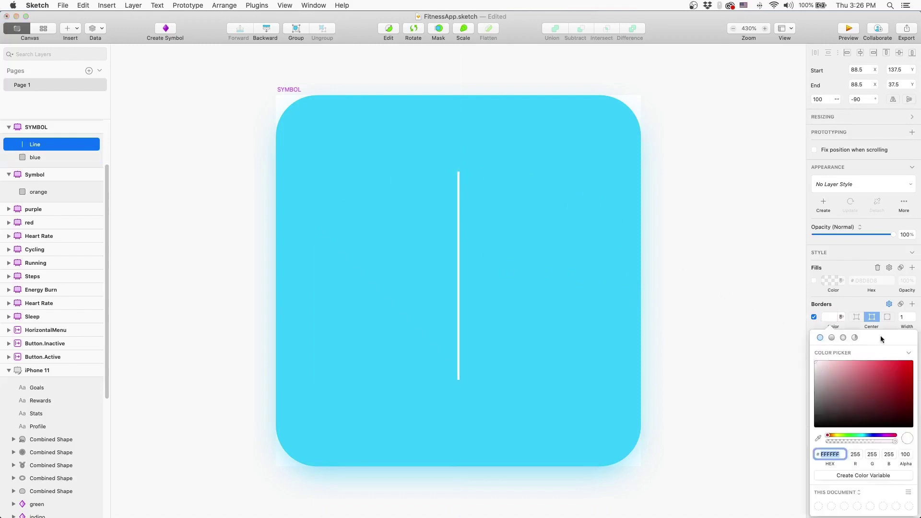
drag(907, 327, 910, 327)
click(825, 320)
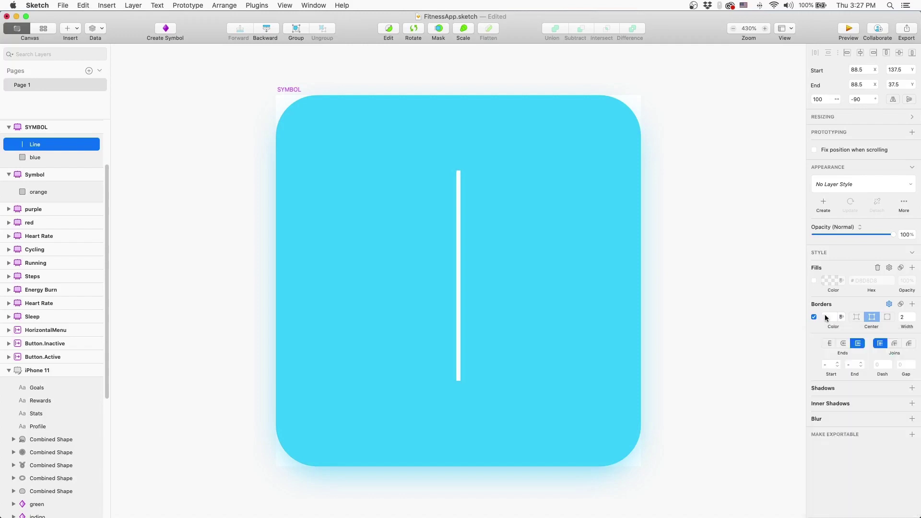
click(829, 366)
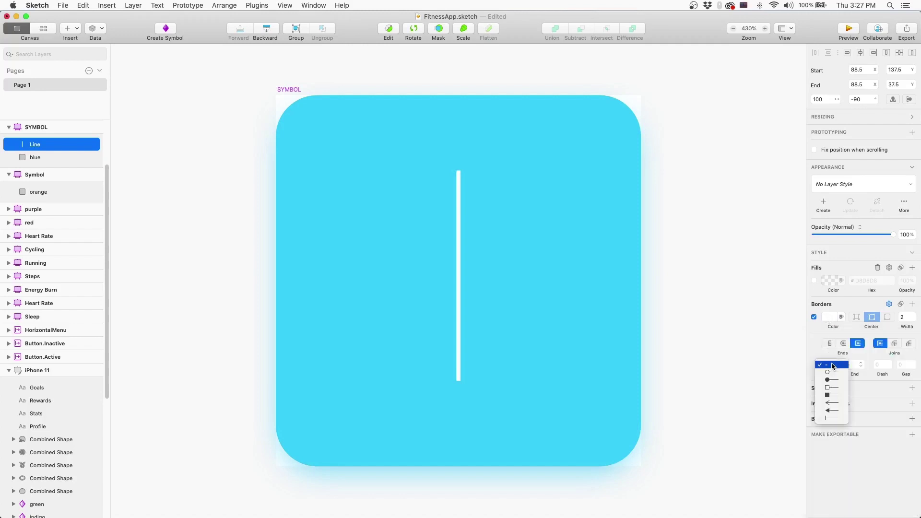
click(833, 418)
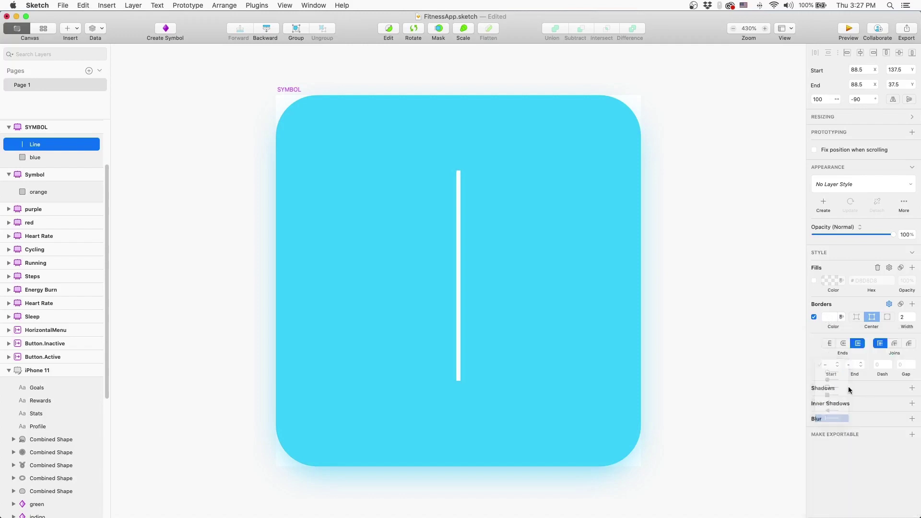
click(854, 370)
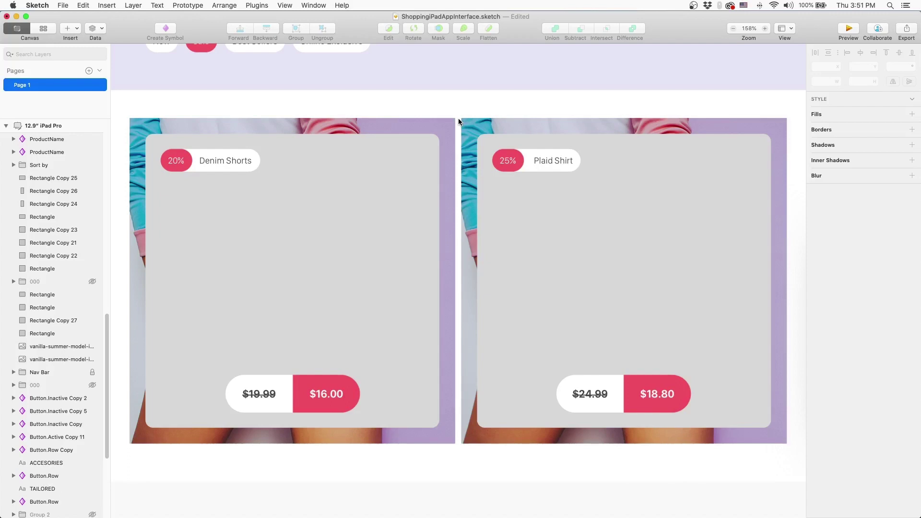
Step: Mask the model photo with the Denim Shorts card's rounded rectangle
click(430, 154)
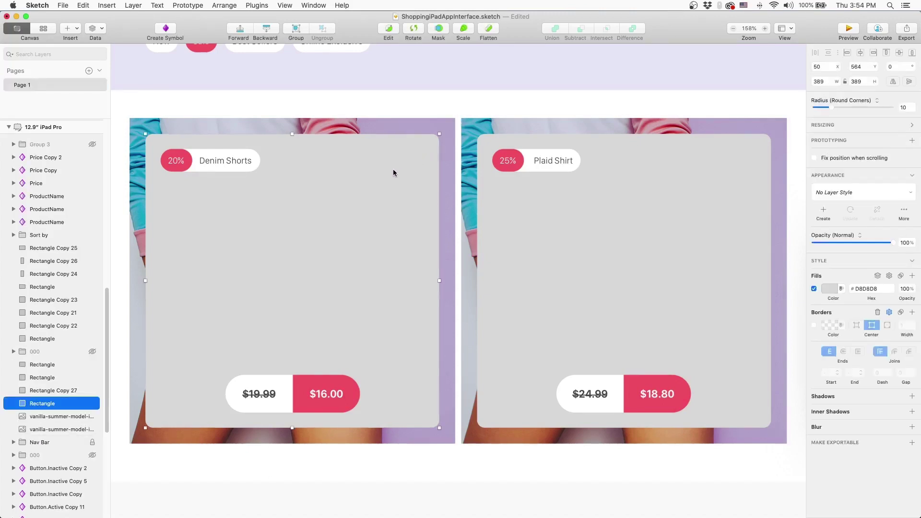
shift+click(379, 124)
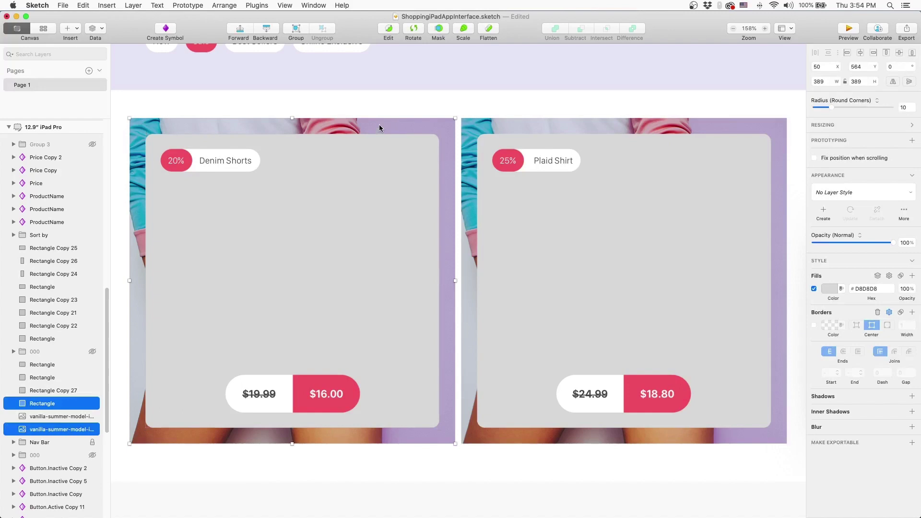
right_click(369, 180)
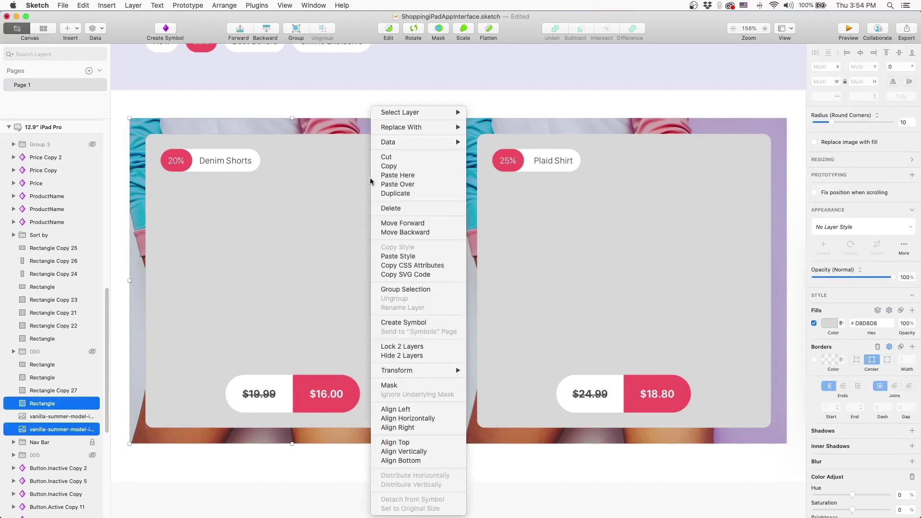
click(394, 386)
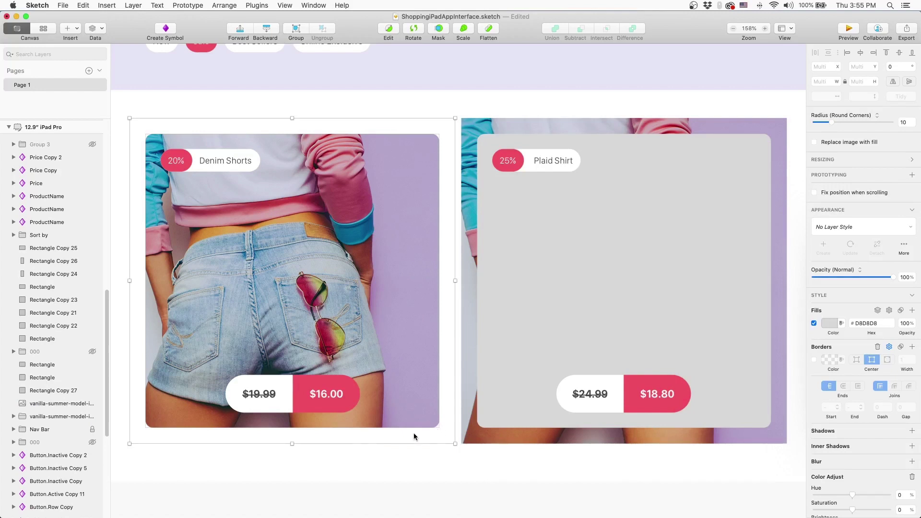
click(13, 417)
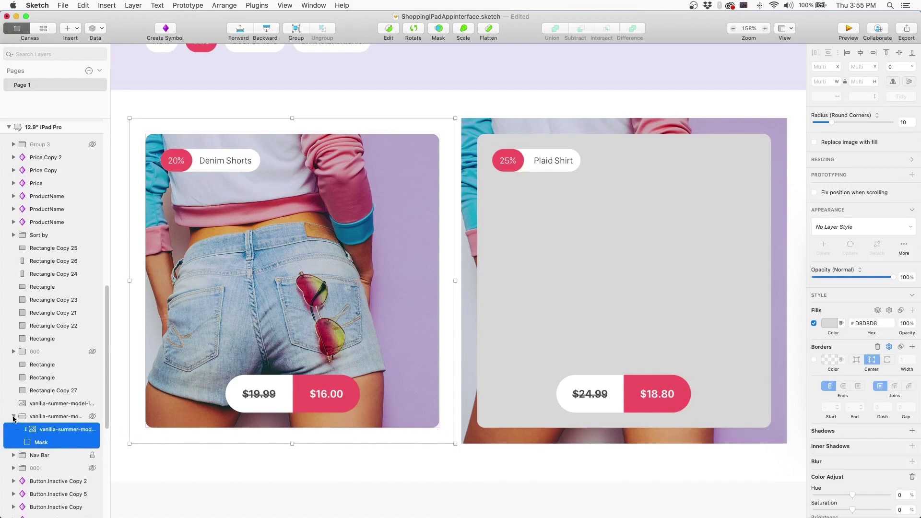
click(58, 443)
click(60, 430)
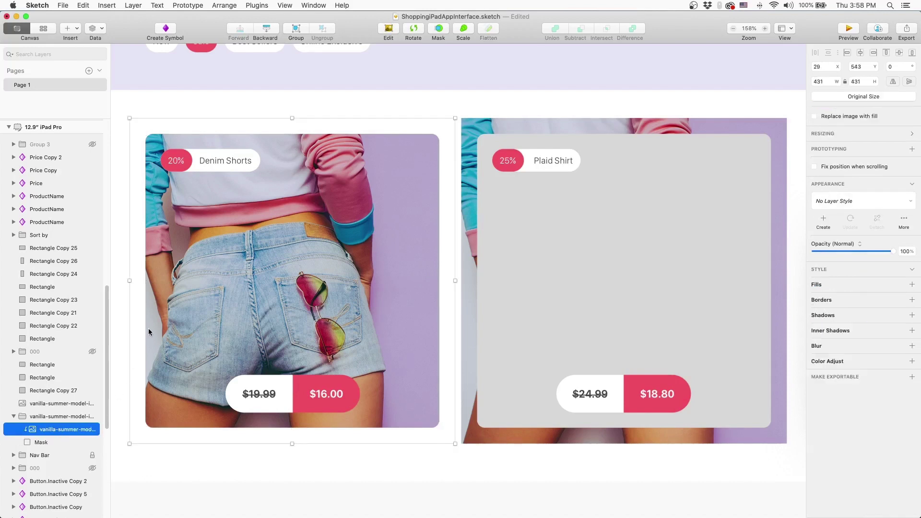
Step: Draw a tall rectangle over the card's left edge and set it to Ignore Underlying Mask
key(r)
drag(132, 119, 226, 448)
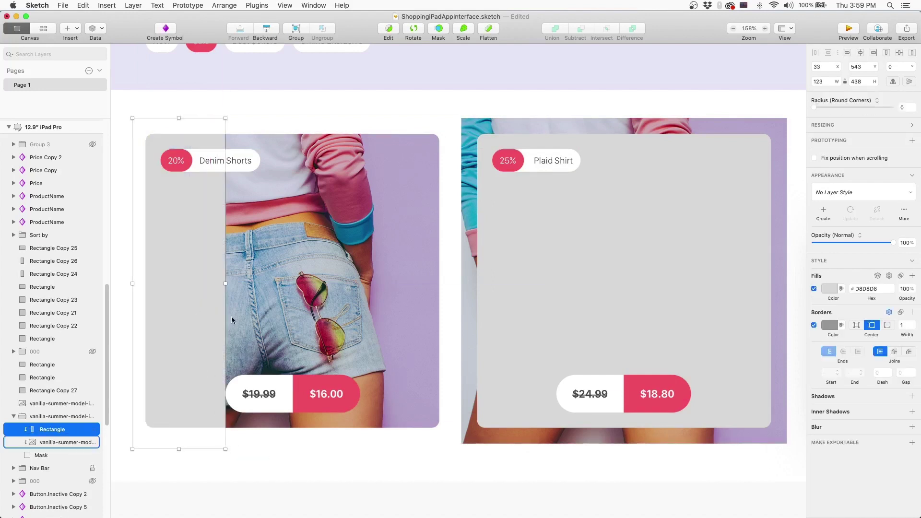
right_click(190, 284)
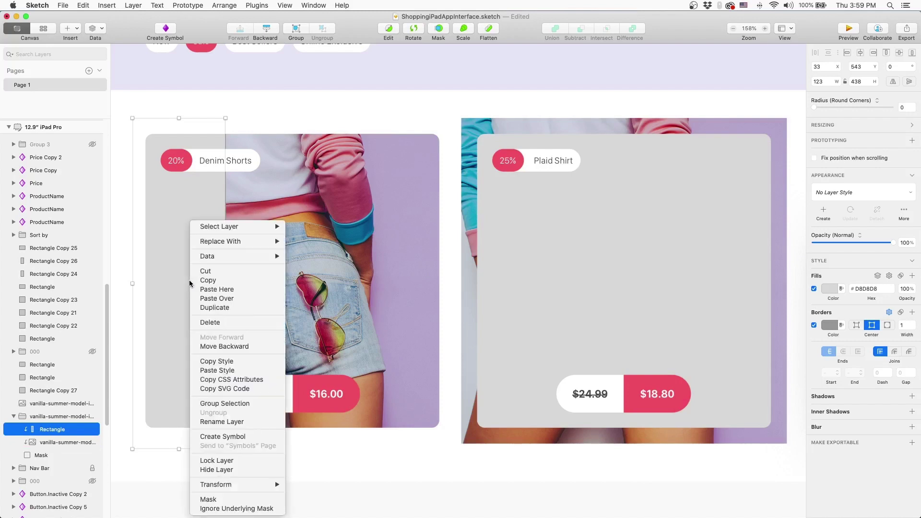
click(239, 508)
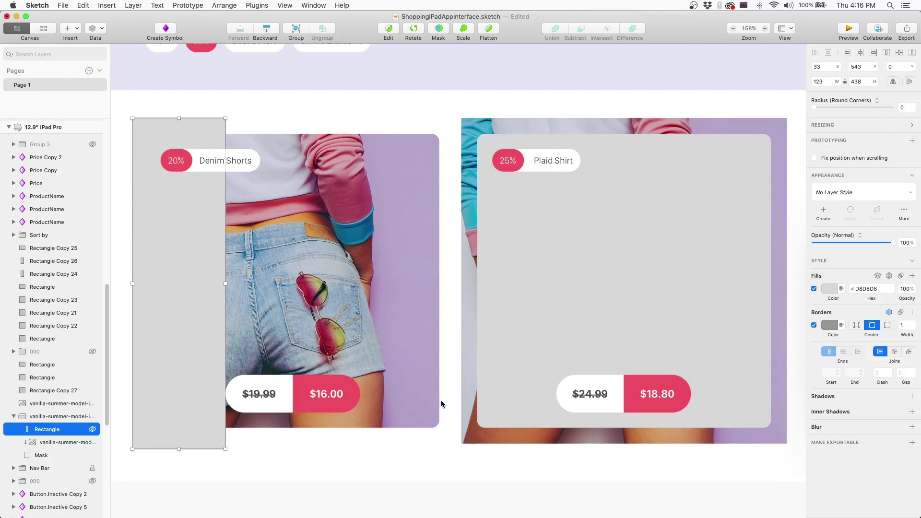
Step: Mask the Plaid Shirt card's photo with its rectangle and select the mask shape
click(460, 400)
shift+click(502, 382)
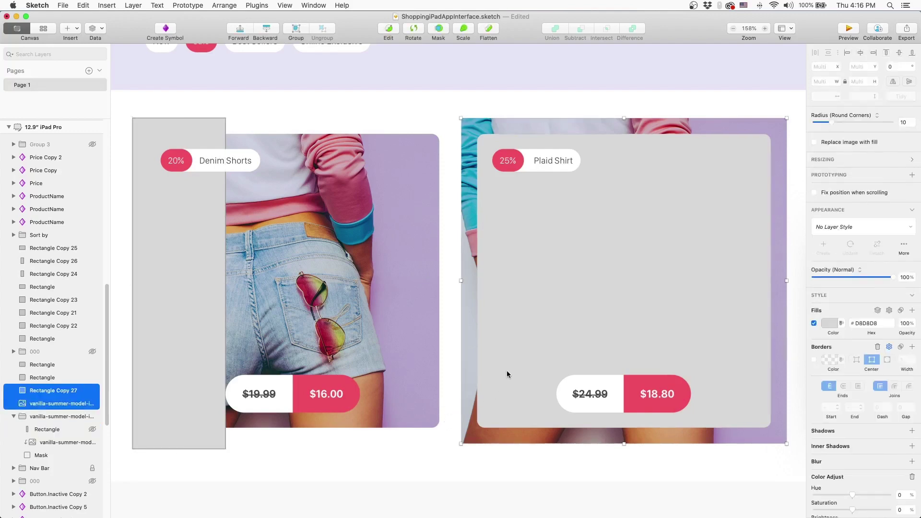
right_click(507, 370)
click(520, 387)
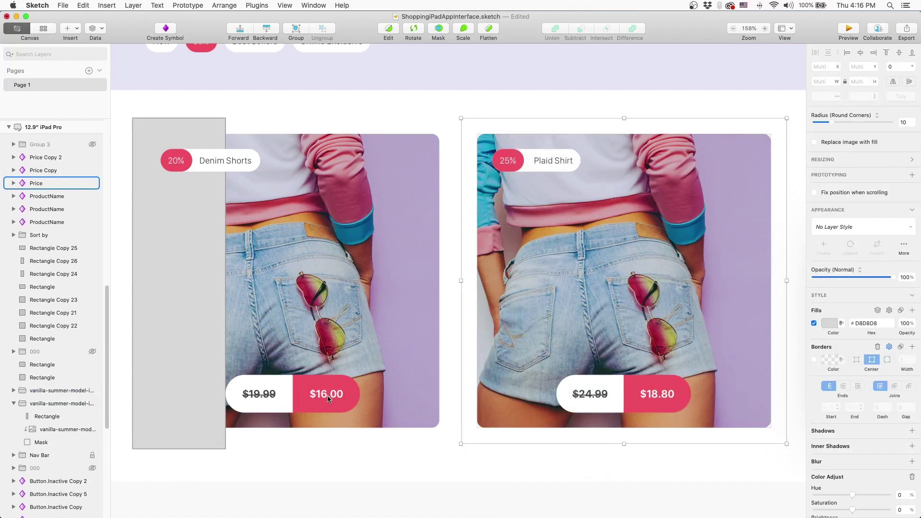
click(13, 390)
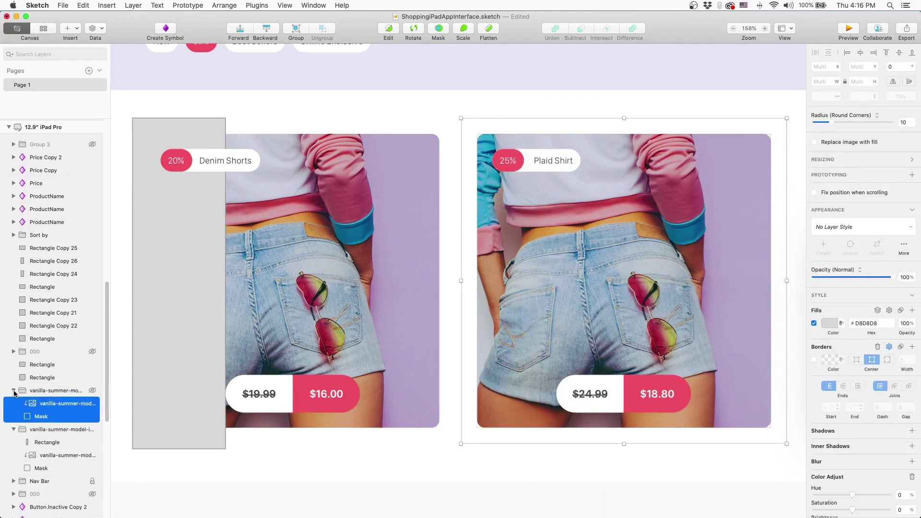
click(51, 418)
Step: Make it an alpha mask with a linear gradient fill, fading one stop to 0 alpha
click(134, 5)
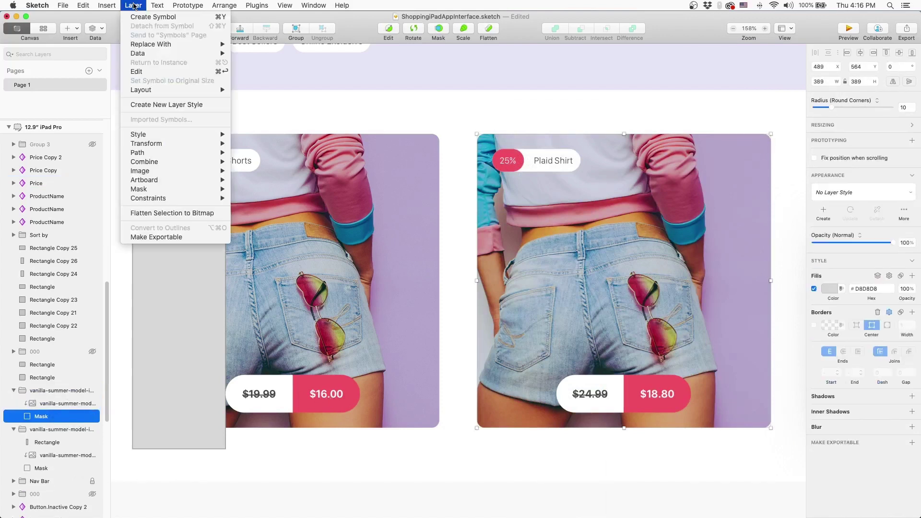
mouse_move(261, 222)
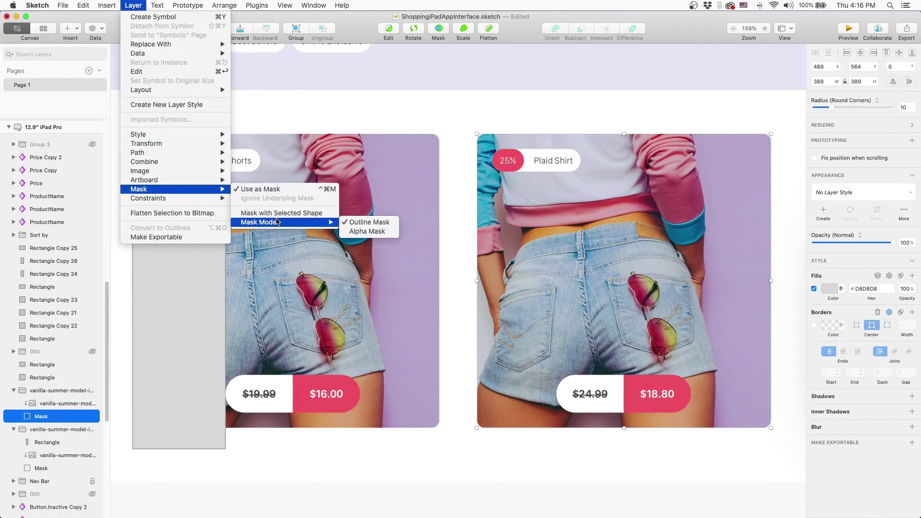
click(369, 232)
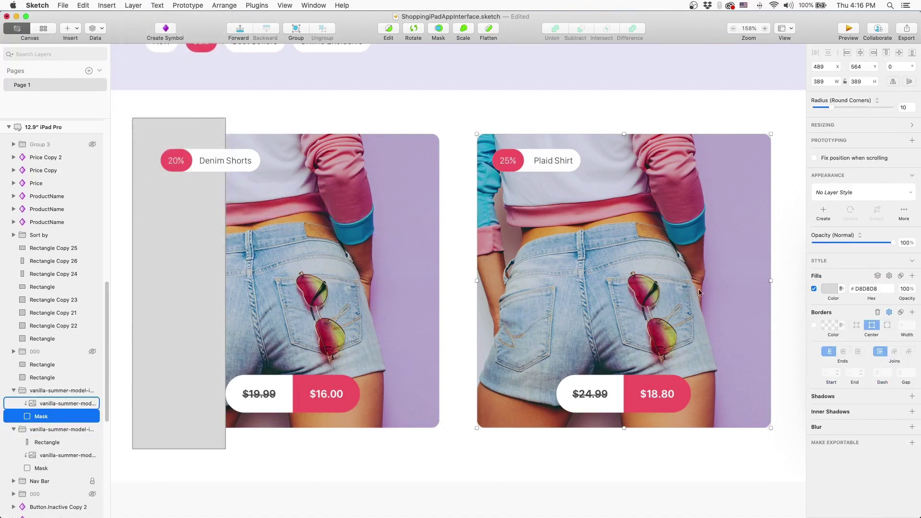
click(830, 290)
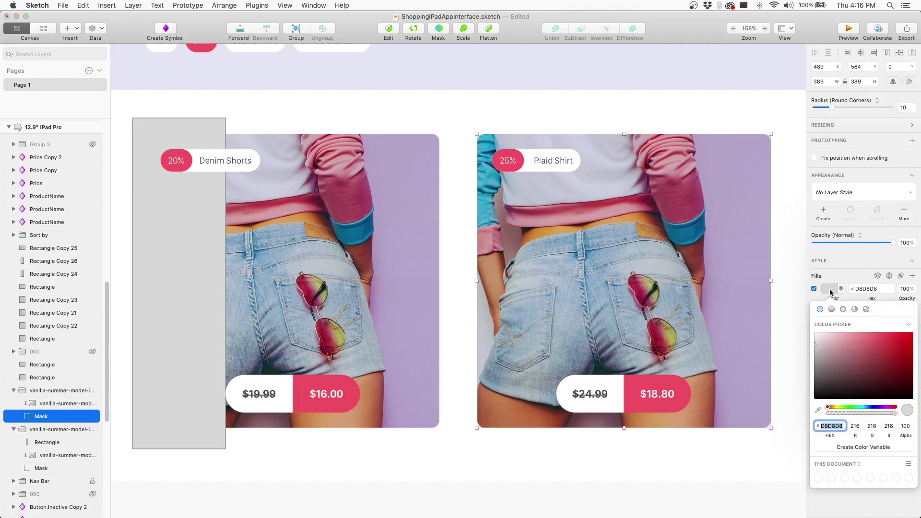
click(832, 309)
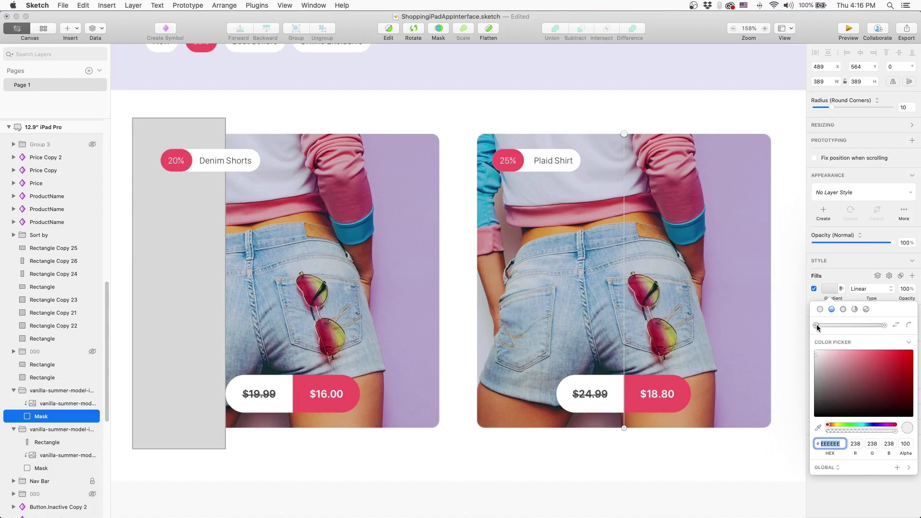
click(817, 326)
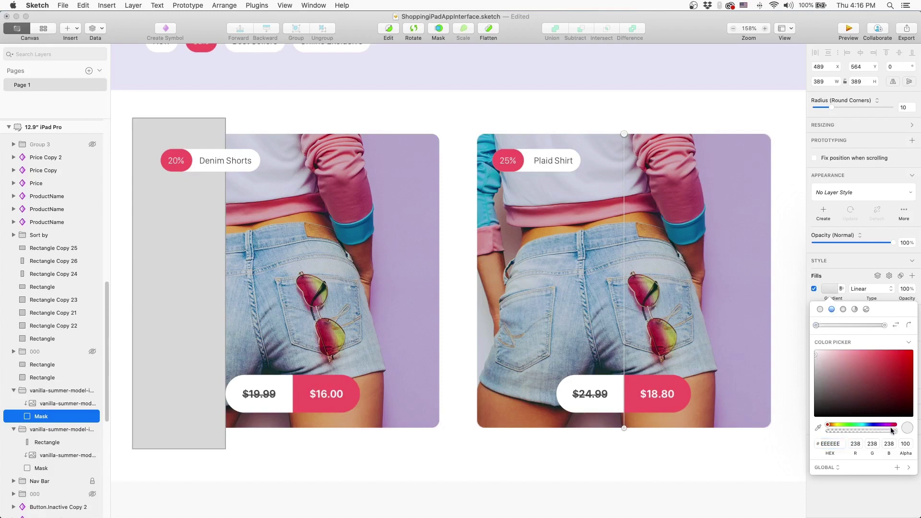
drag(892, 430, 827, 434)
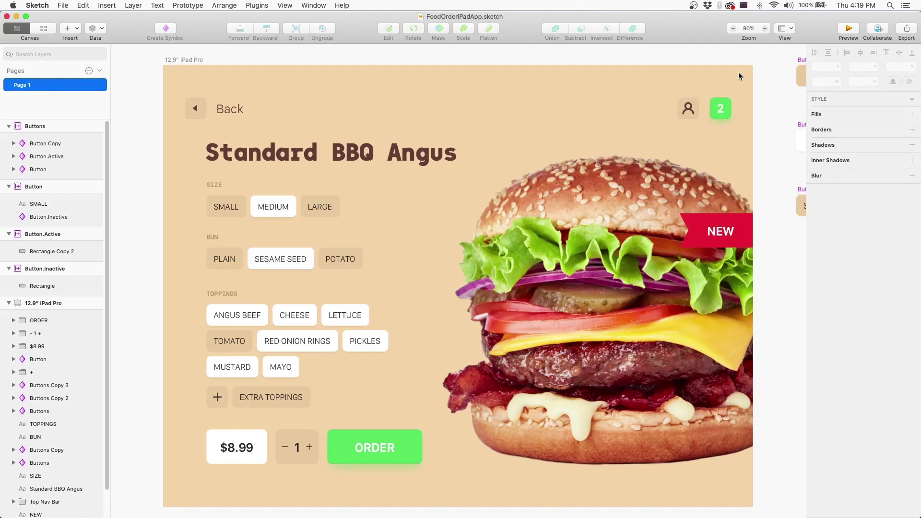
Step: Start a new Sketch document with Cmd+N
key(super+n)
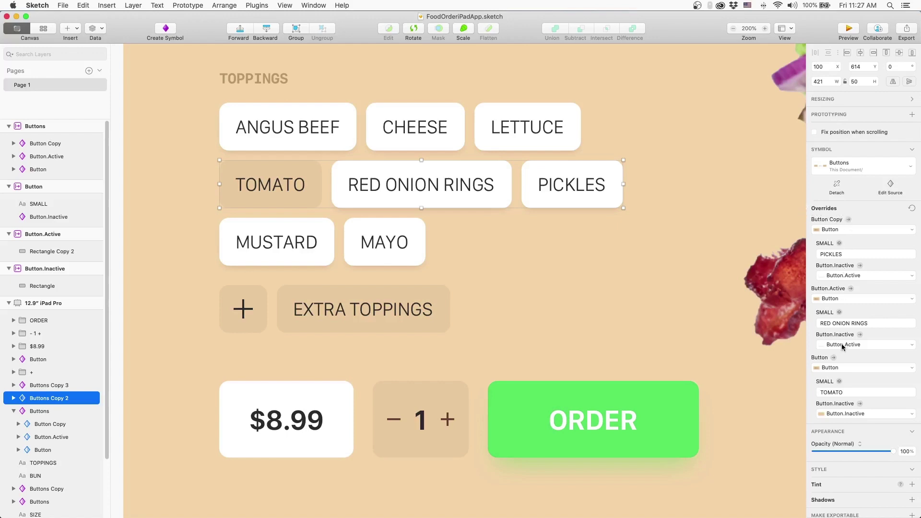
Step: Rename TOMATO to CHERRY TOMATO with Button.Active style, and set RED ONION RINGS to Button.Inactive
click(819, 392)
text(CHERRY)
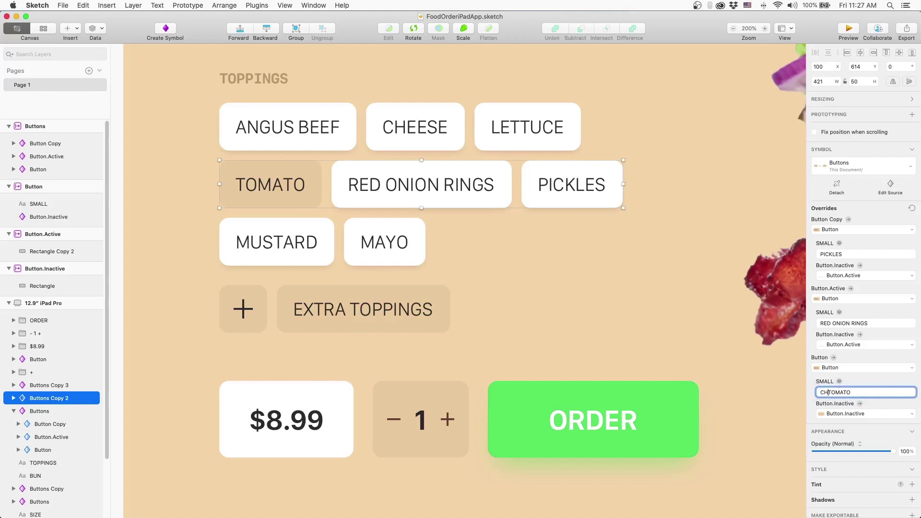
key(Return)
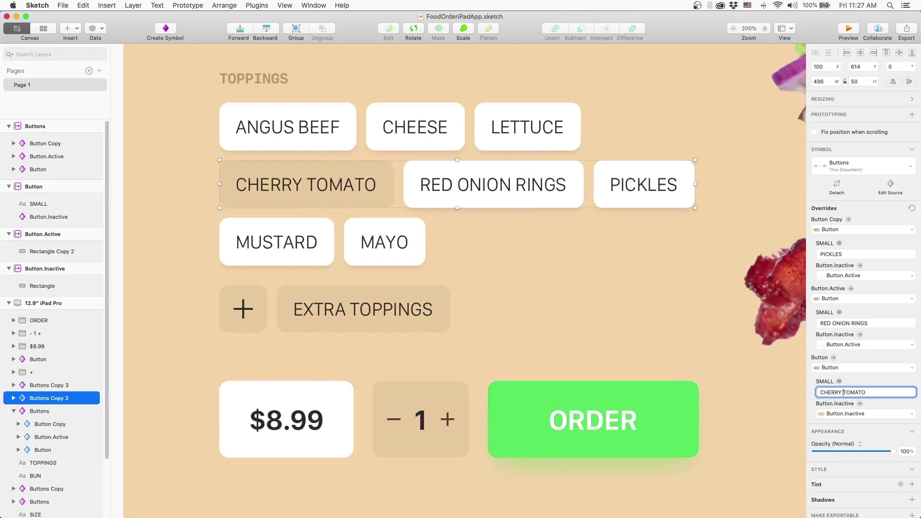
click(854, 415)
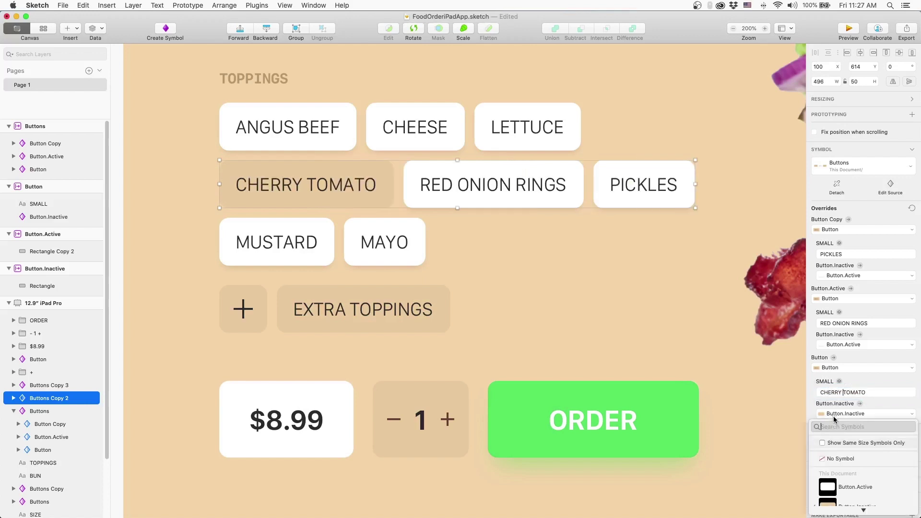
click(837, 474)
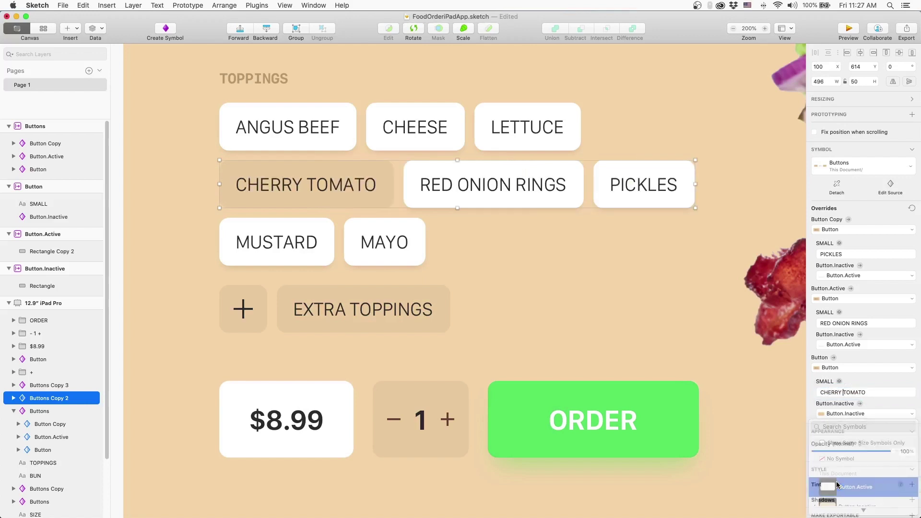
click(843, 345)
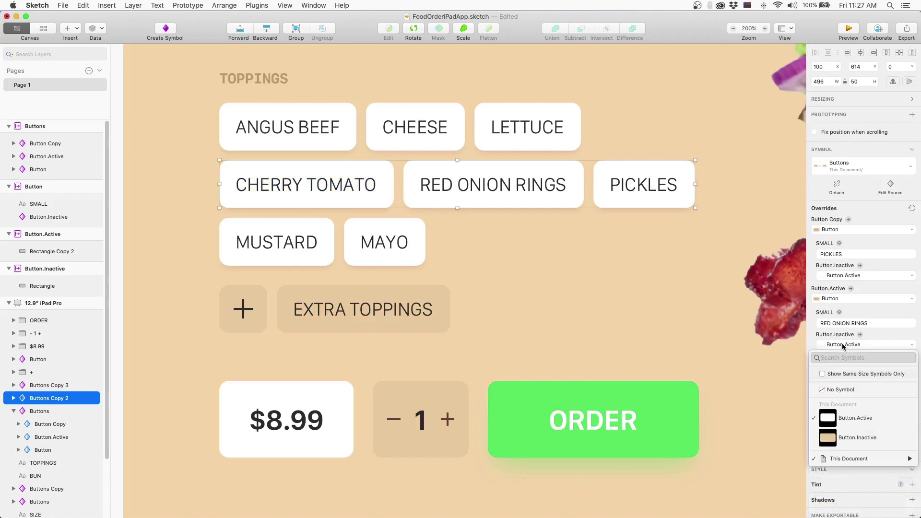
click(844, 437)
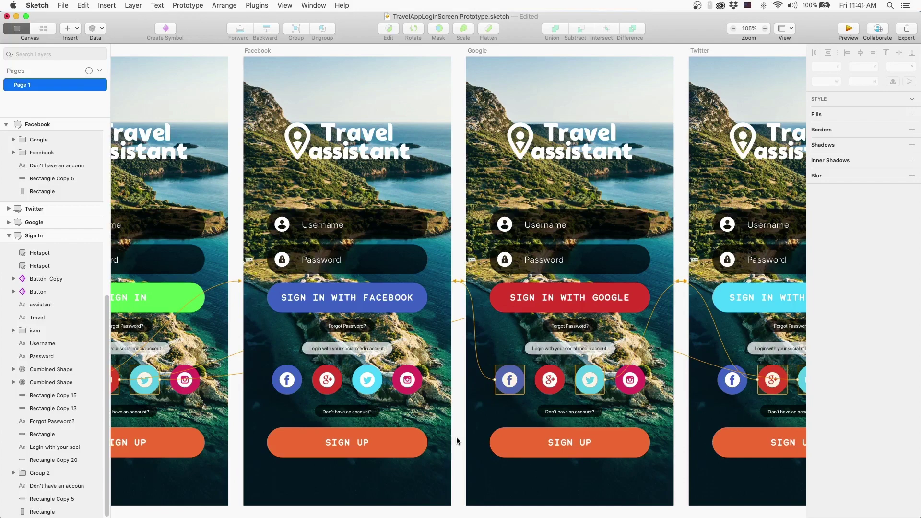
Step: Link the Facebook screen's Google+ icon to the Google artboard using Animate from Right
click(337, 382)
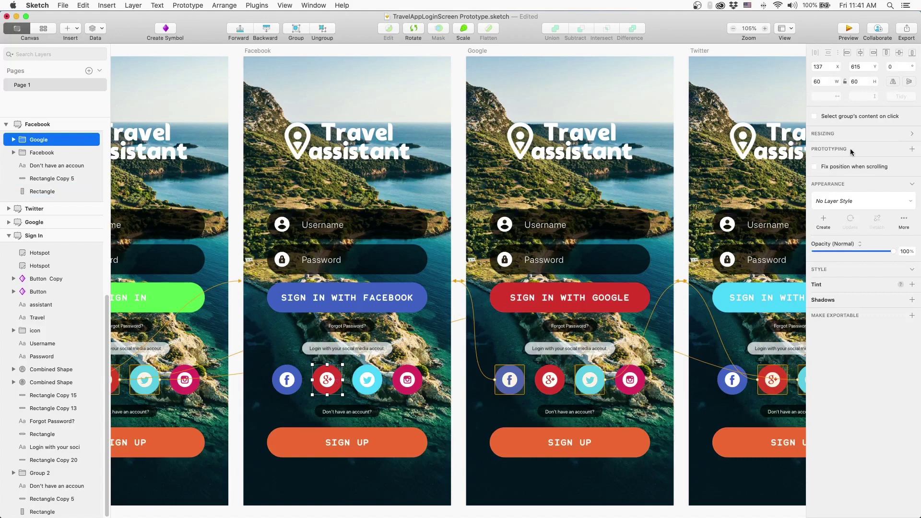
click(911, 149)
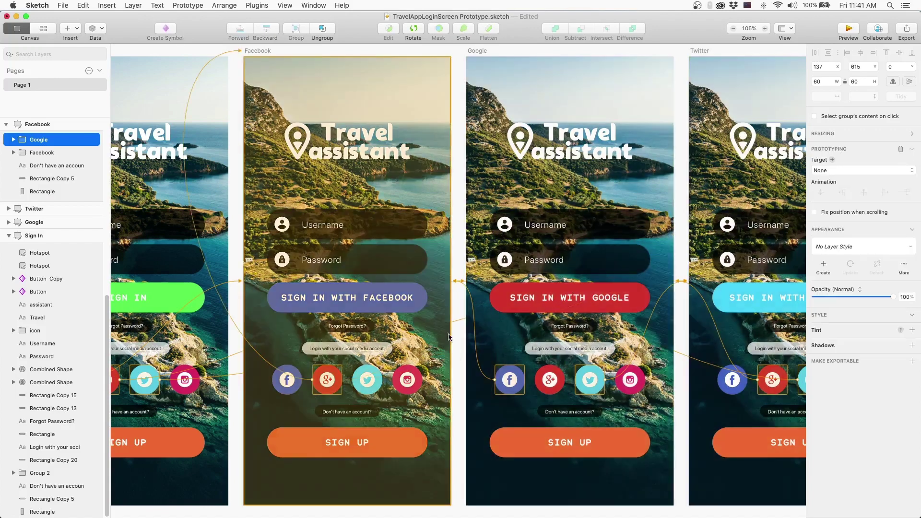
click(469, 274)
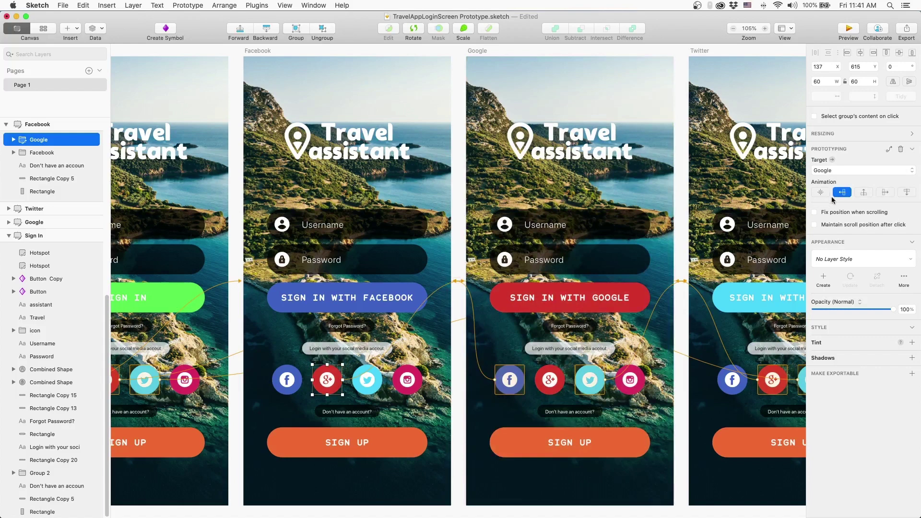
click(908, 191)
click(864, 192)
click(846, 194)
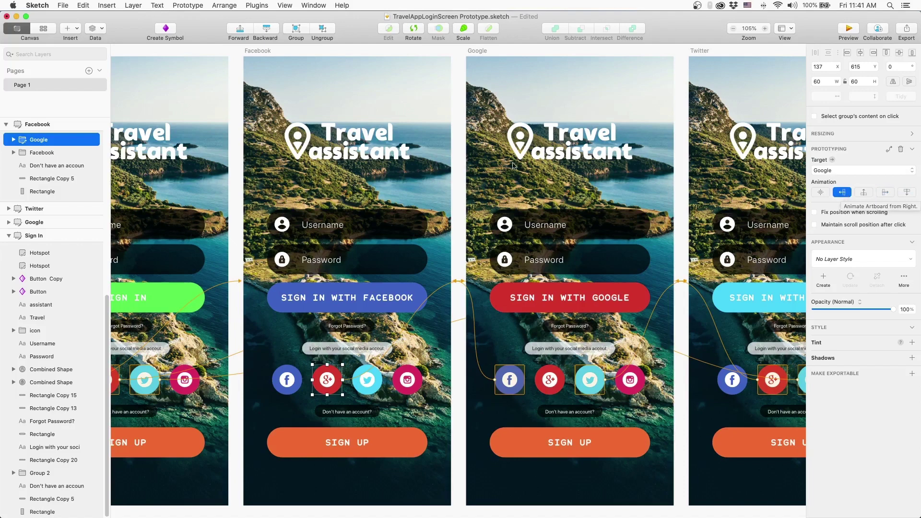
Step: Draw a hotspot over the Twitter icon targeting the Twitter artboard, animating from the right
click(80, 37)
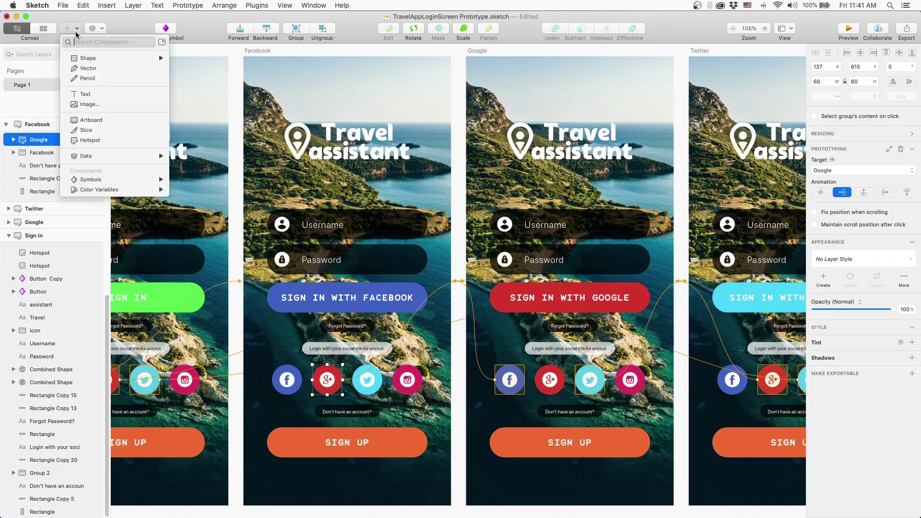
click(108, 141)
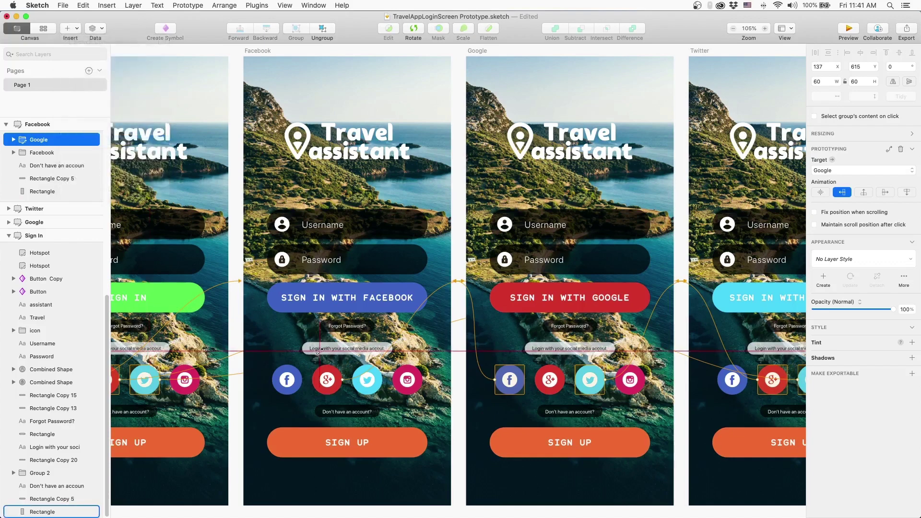
drag(350, 360, 382, 396)
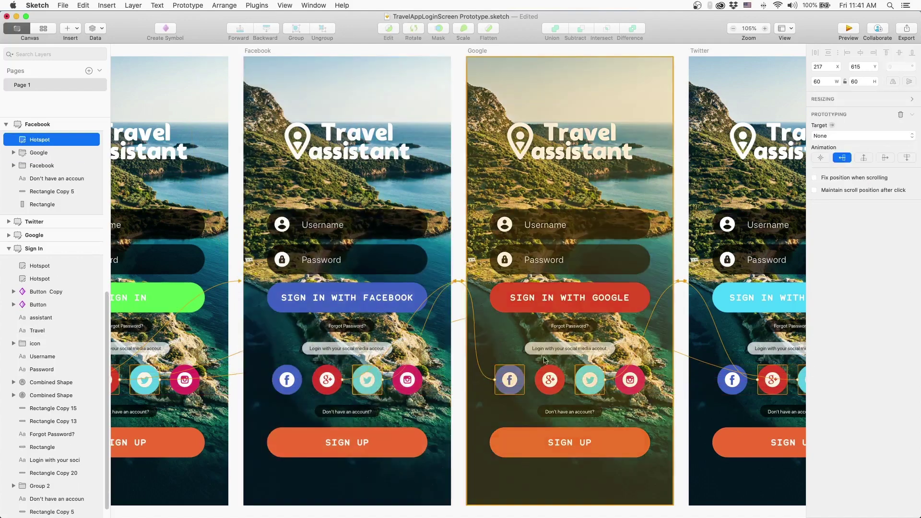
click(691, 295)
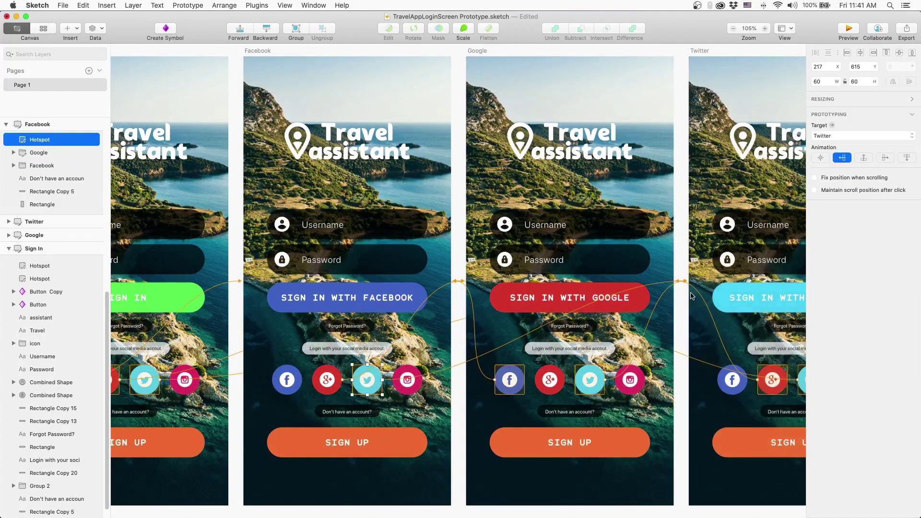
click(864, 157)
click(893, 159)
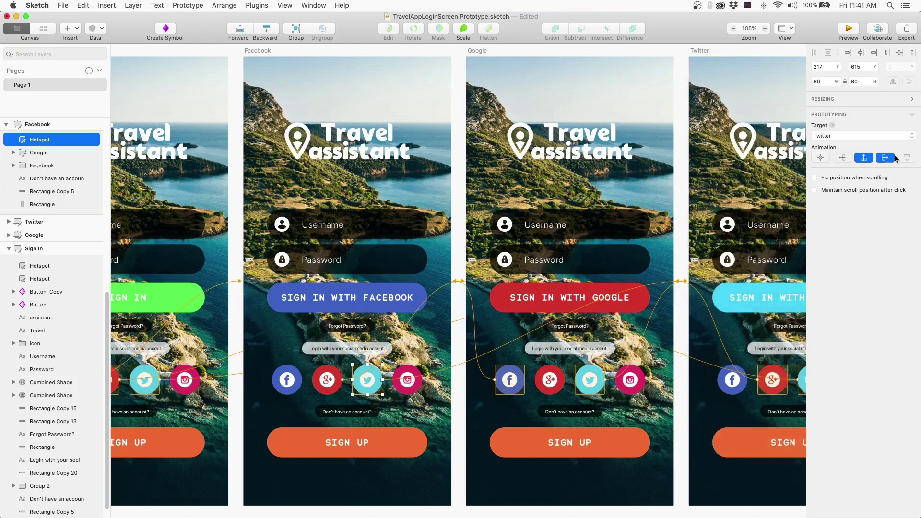
click(843, 158)
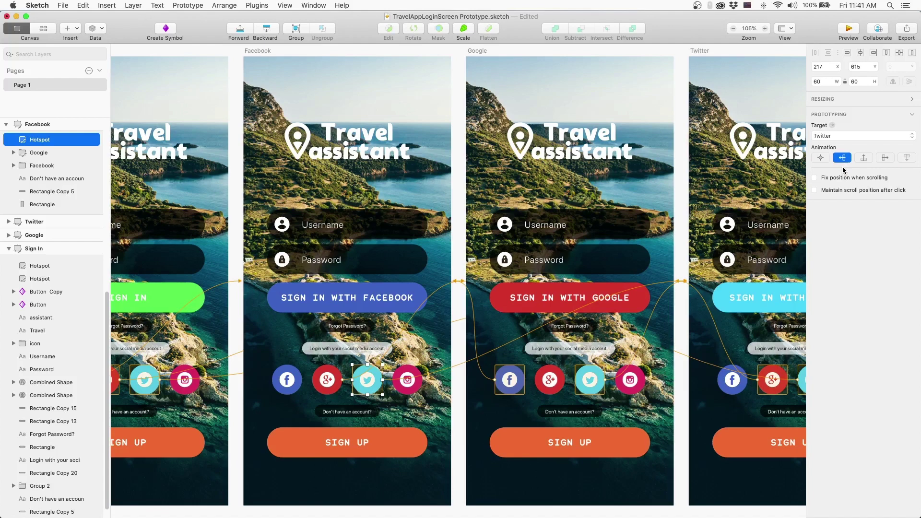
Step: Preview the login prototype and follow the Twitter, Google+ and Facebook links between screens
click(848, 29)
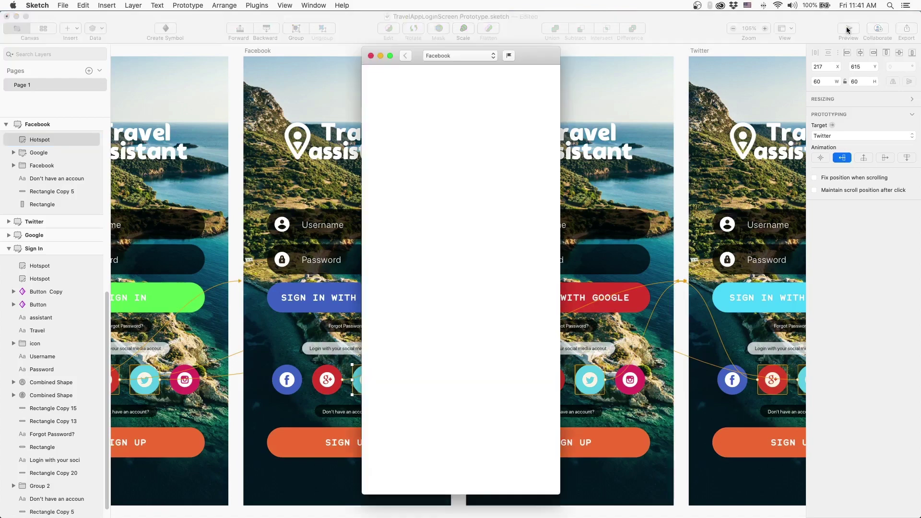
click(480, 374)
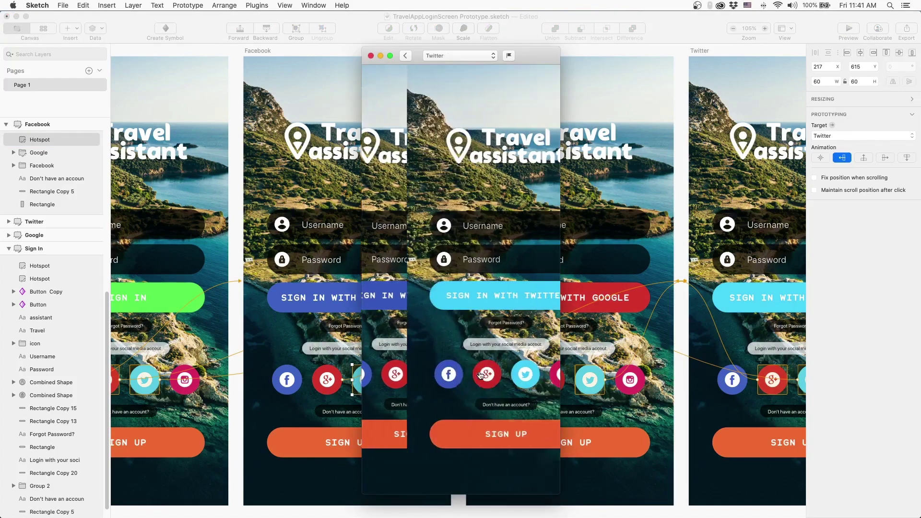
click(443, 375)
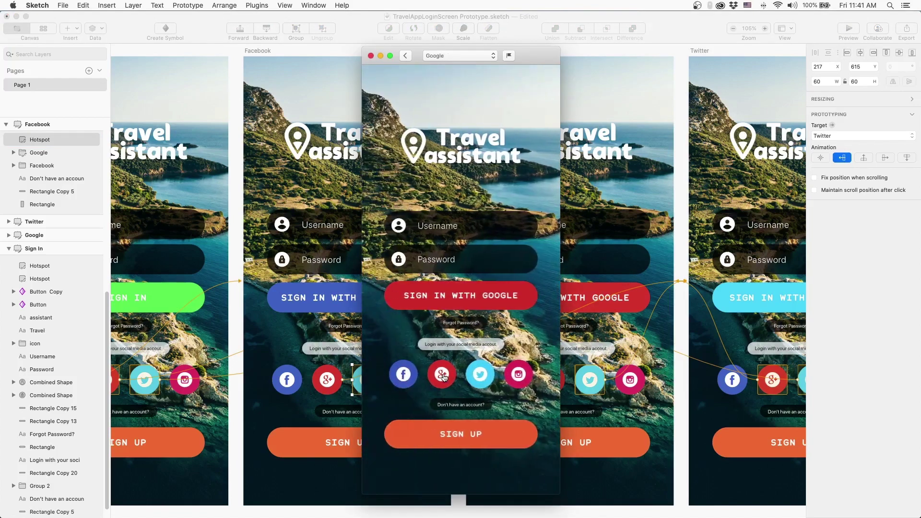
click(404, 376)
click(442, 375)
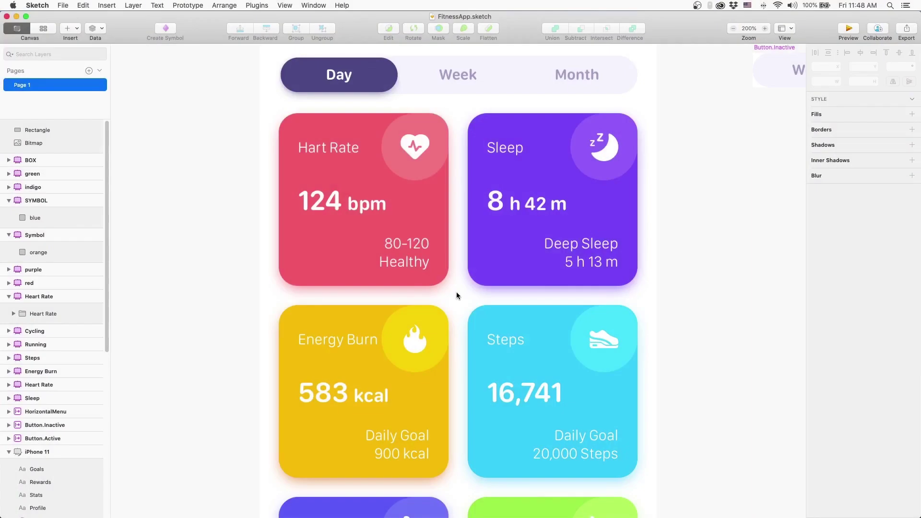
Step: Switch to the FitnessApp document and look through the canvas display options for rulers
key(super+Tab)
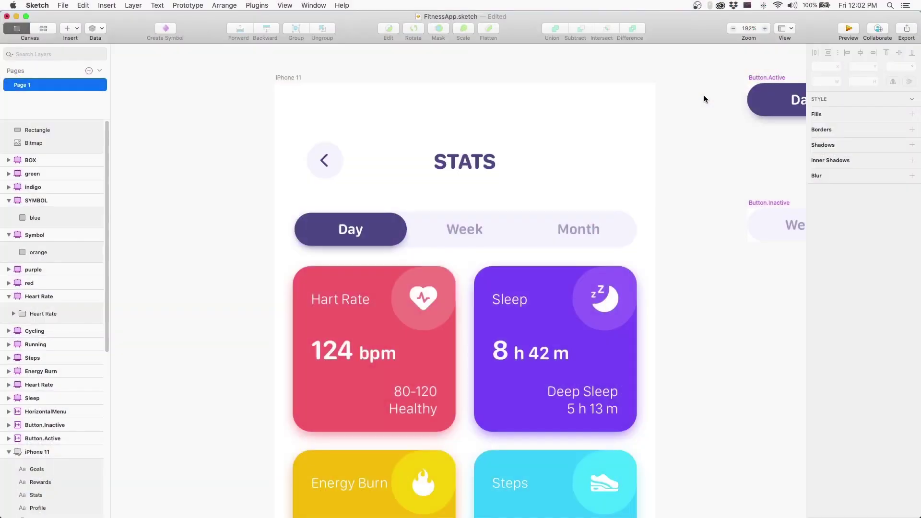
click(785, 32)
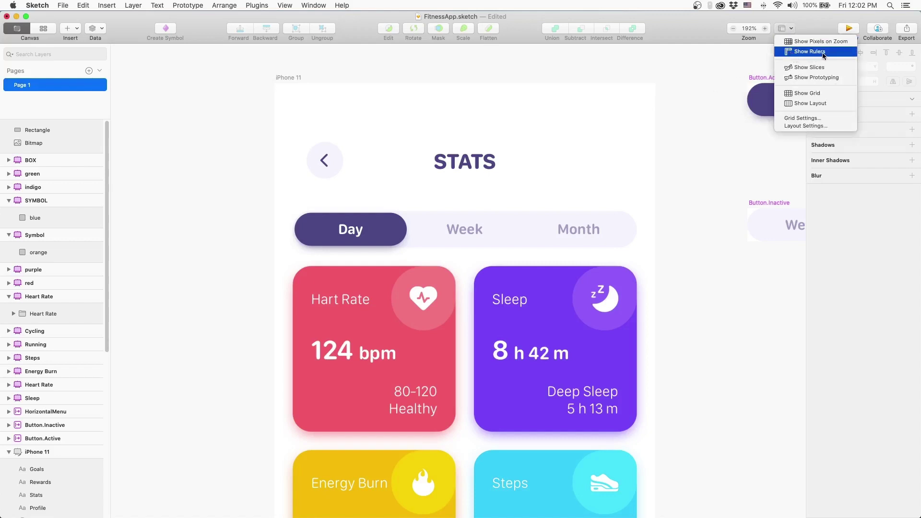
click(696, 89)
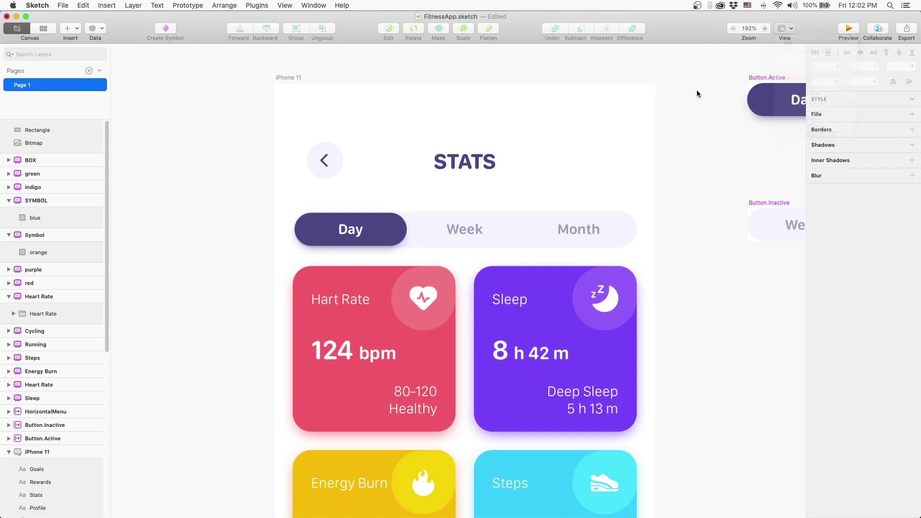
click(286, 5)
mouse_move(310, 226)
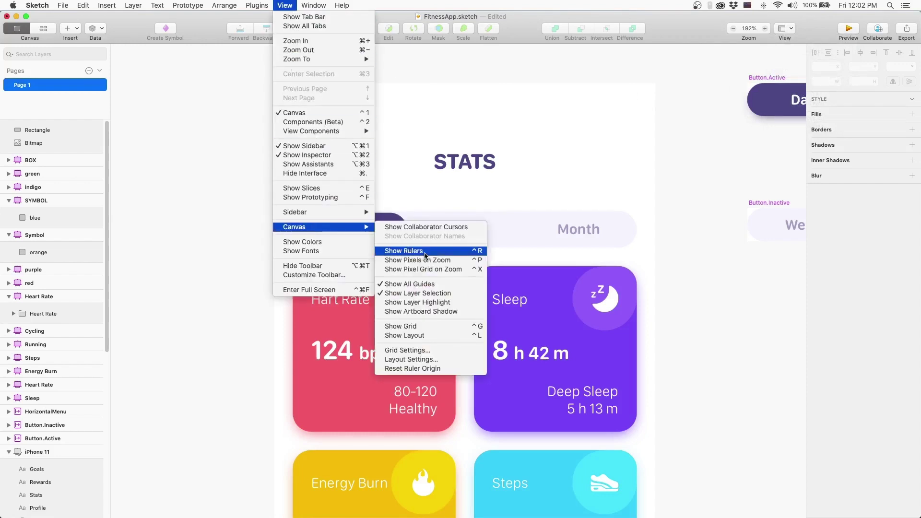
Step: Show the rulers, shift their zero points, then reset the ruler origin to the artboard corner
click(482, 257)
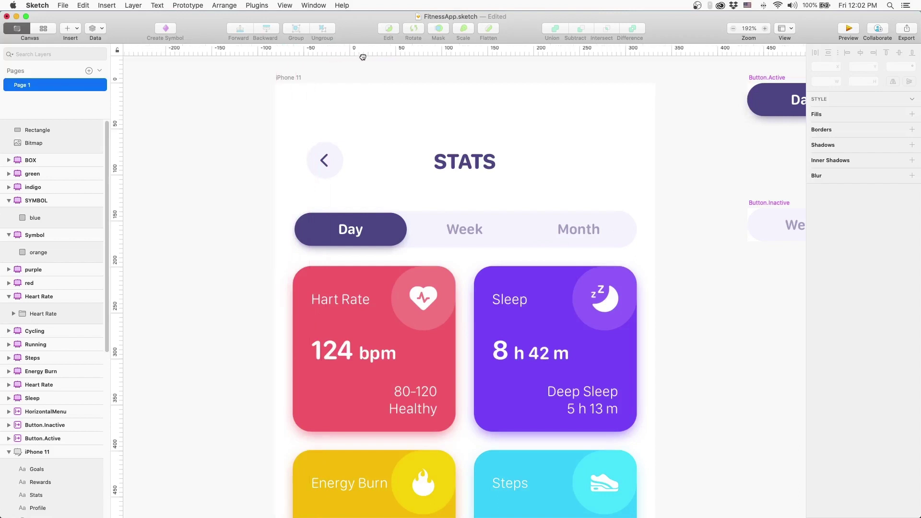
drag(277, 52, 426, 52)
drag(115, 79, 115, 144)
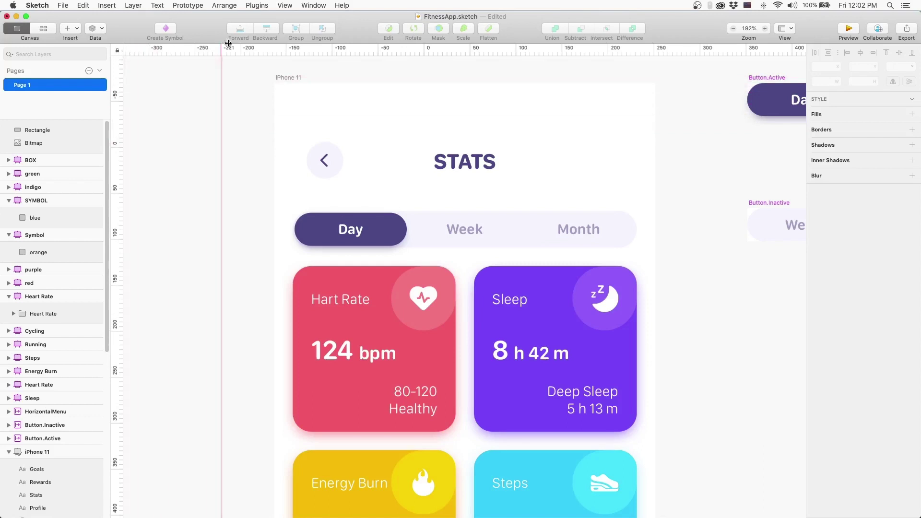
click(285, 6)
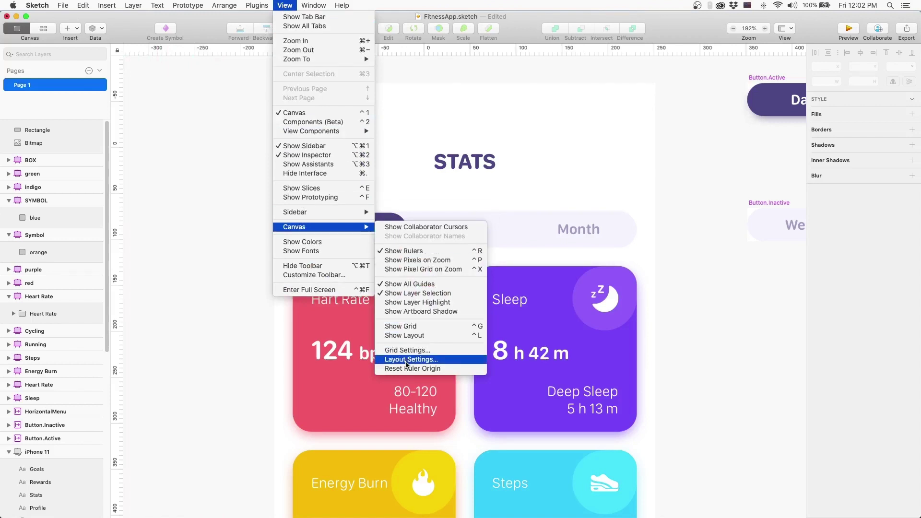
click(406, 368)
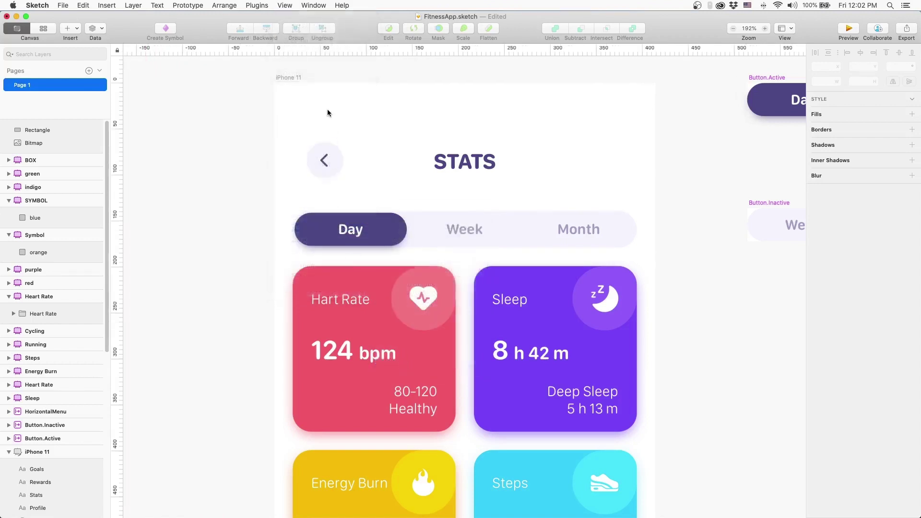
Step: Add a vertical guide, then place and remove a horizontal guide above the cards
click(294, 48)
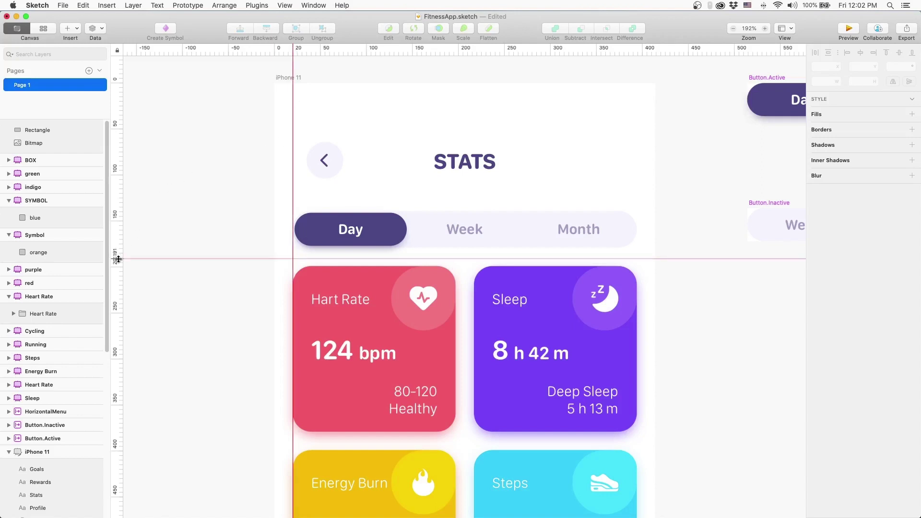
click(117, 266)
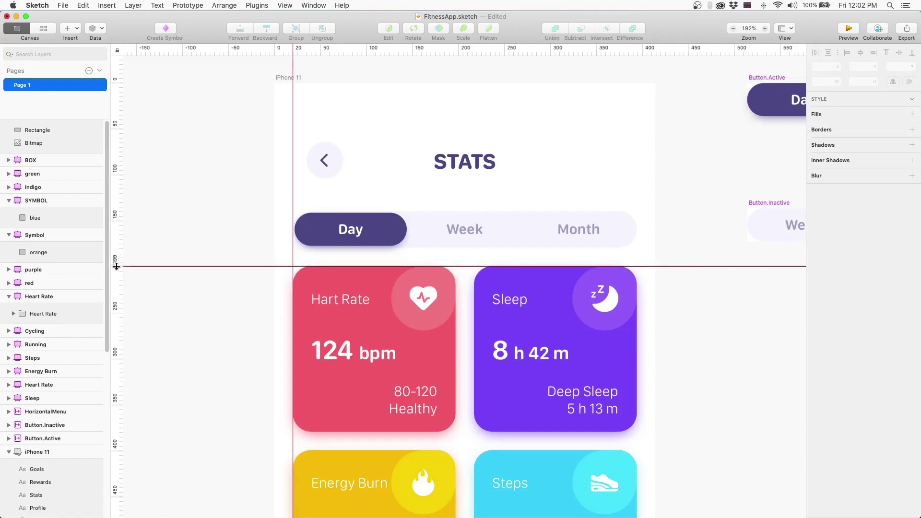
drag(115, 266, 141, 51)
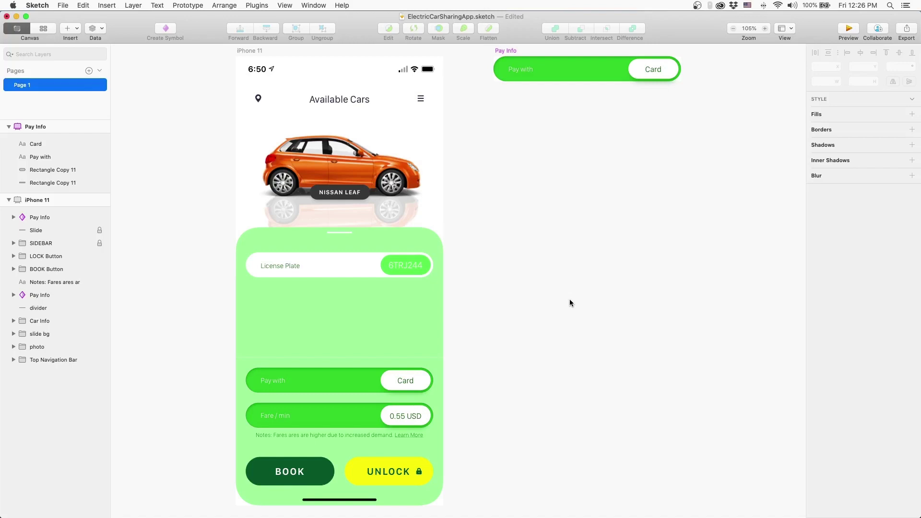
Step: Convert the Car Info license plate group into a symbol named Car Info
click(337, 265)
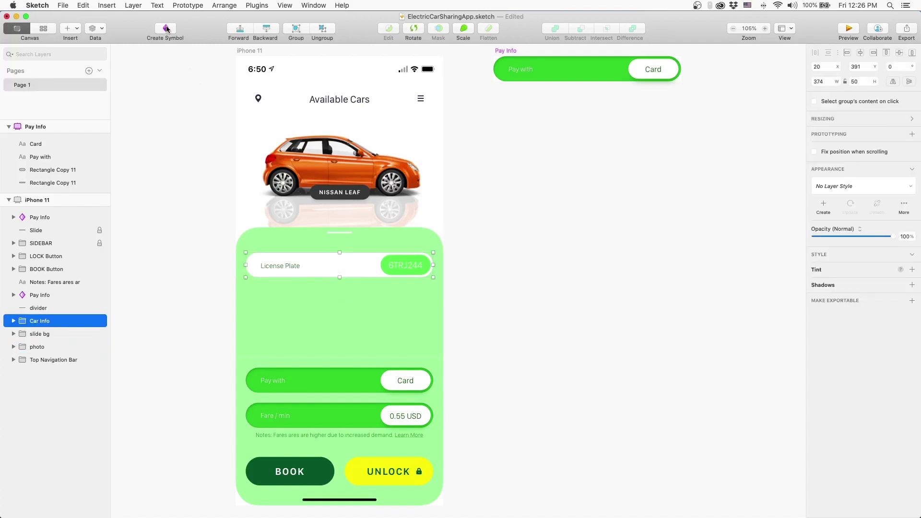
right_click(348, 244)
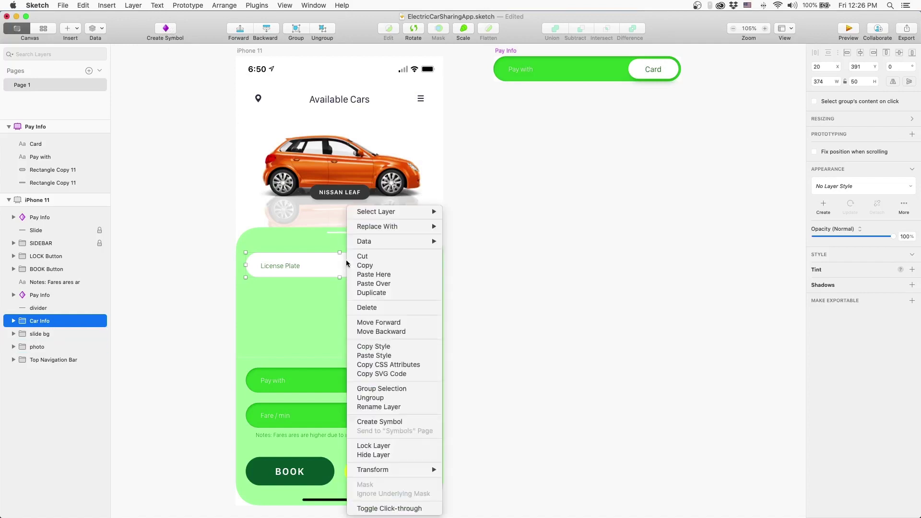
click(409, 422)
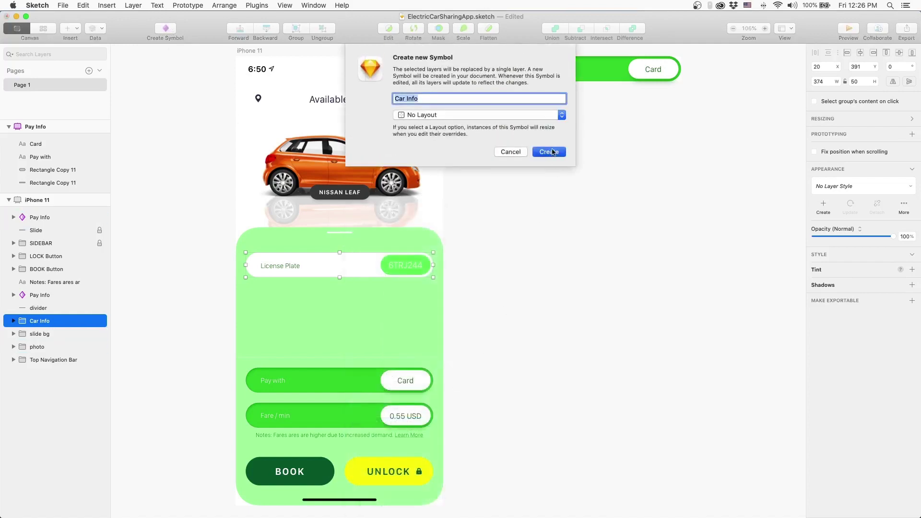
click(553, 149)
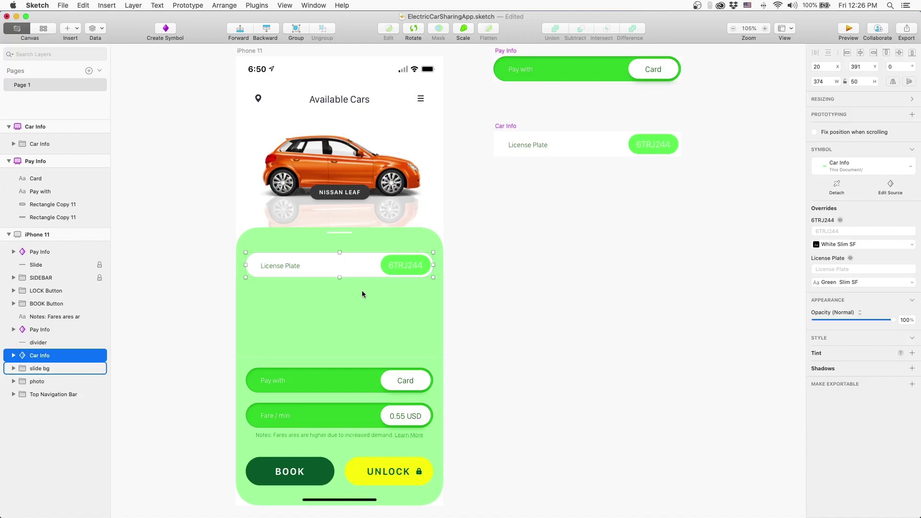
Step: Place two more Car Info symbol rows below the first and align them
key(c)
mouse_move(295, 238)
mouse_down()
mouse_move(317, 288)
mouse_move(344, 300)
mouse_up()
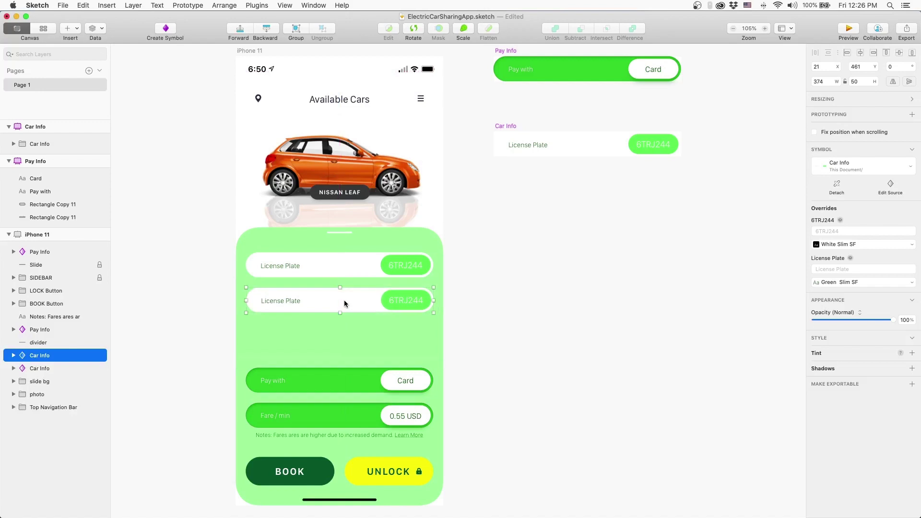
click(71, 29)
mouse_move(92, 179)
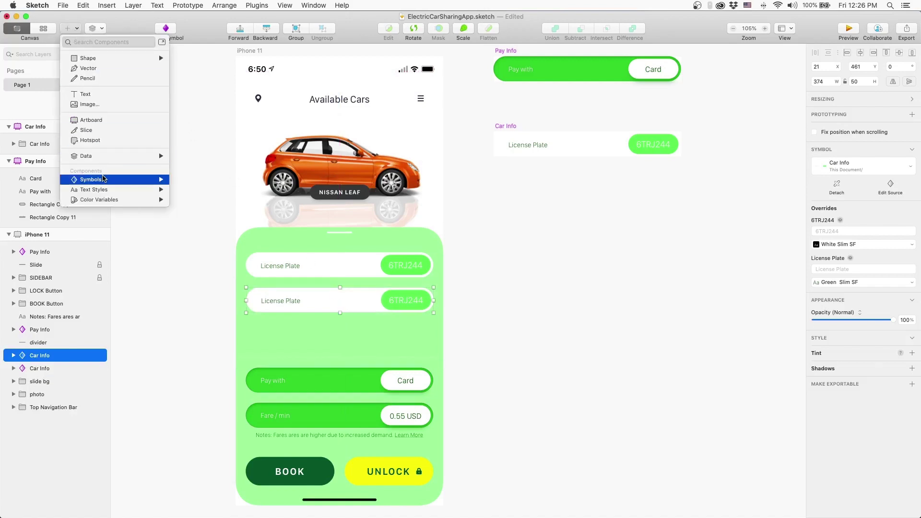
click(284, 180)
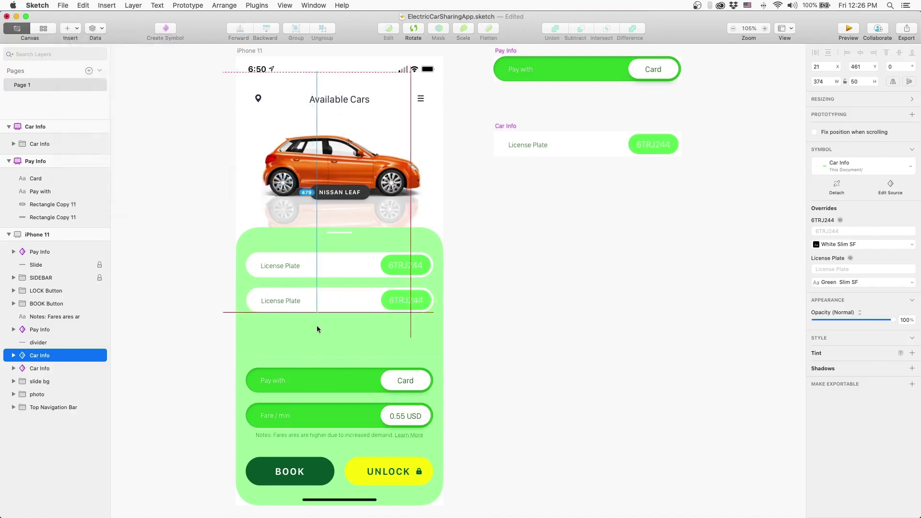
click(323, 333)
drag(330, 334, 348, 337)
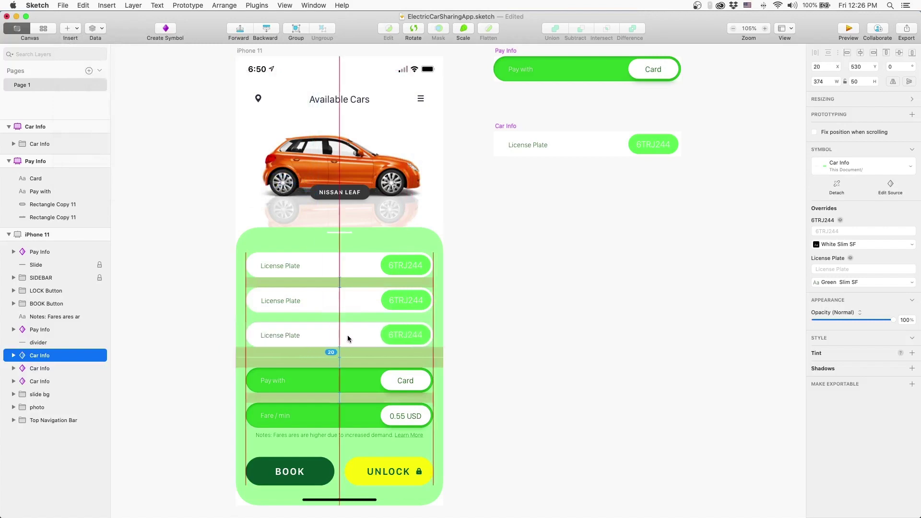
Step: Set the Car Info symbol master's background rectangle fill to yellow
click(569, 146)
double_click(571, 144)
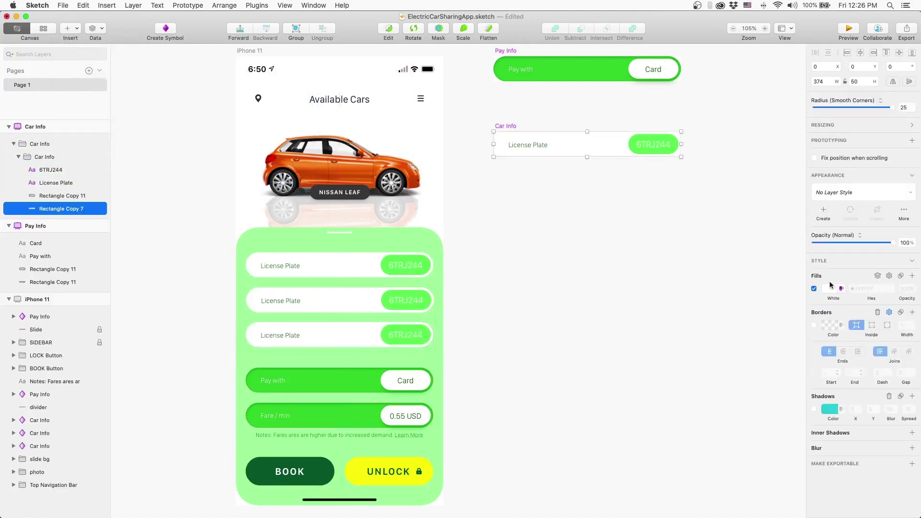
click(830, 289)
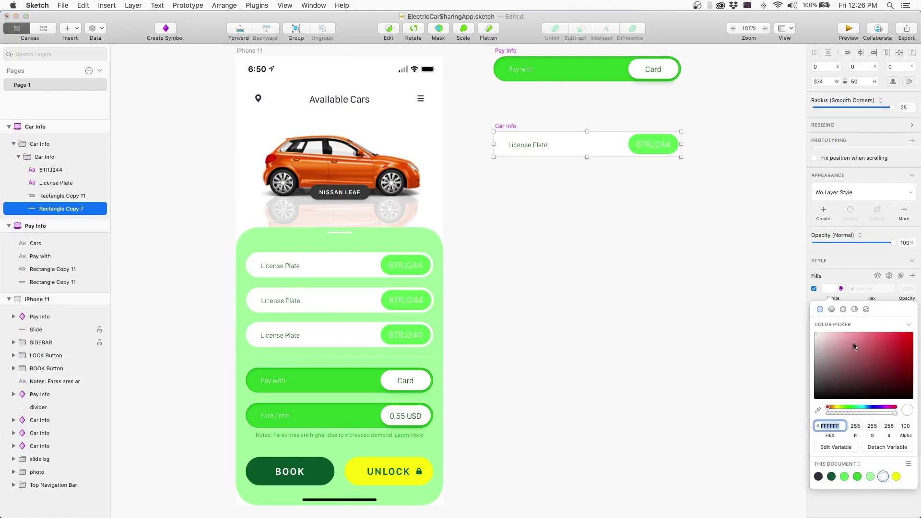
click(895, 477)
click(668, 357)
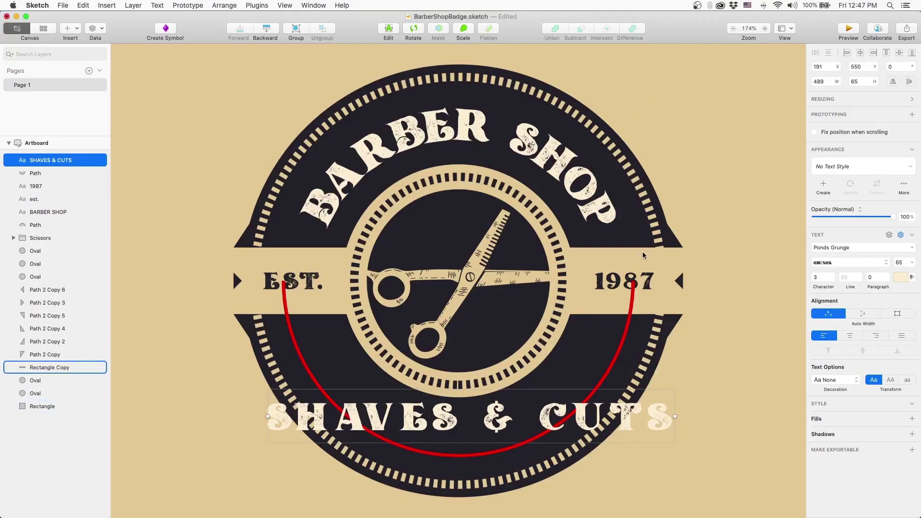
Step: Remove the red border from the curved path and select the SHAVES & CUTS text
click(614, 371)
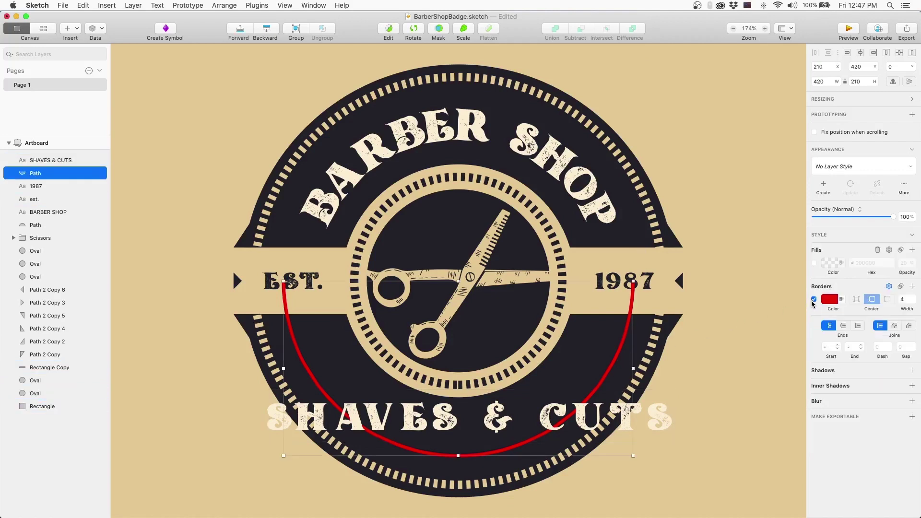
click(814, 300)
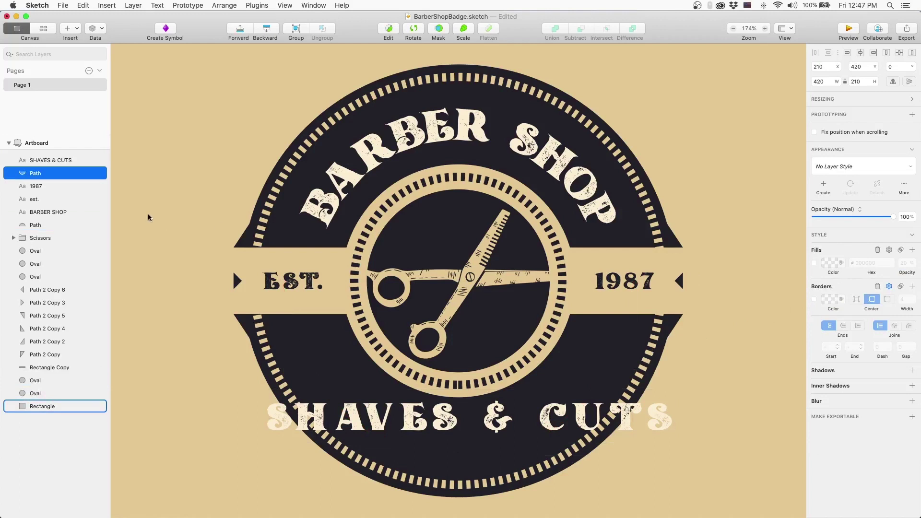
click(82, 160)
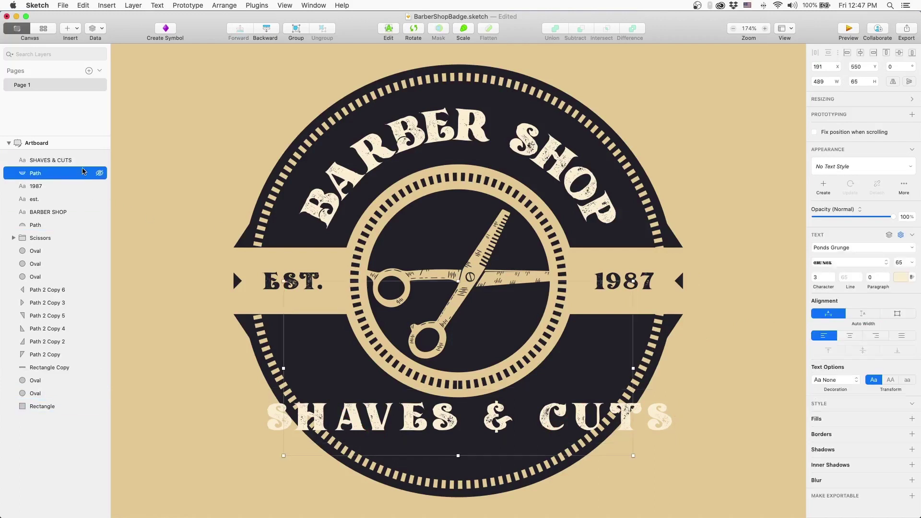
click(83, 161)
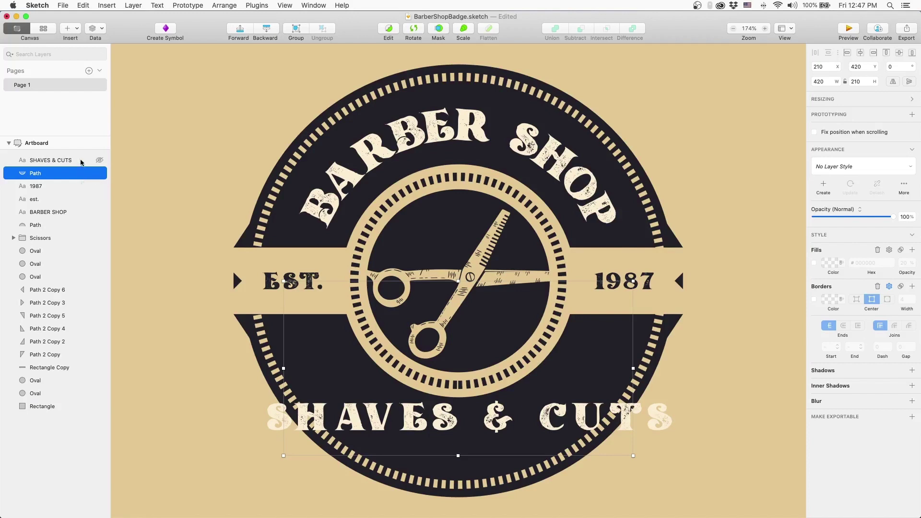
click(83, 160)
Step: Wrap SHAVES & CUTS along the curve, slide it, then turn Text on Path off
click(157, 5)
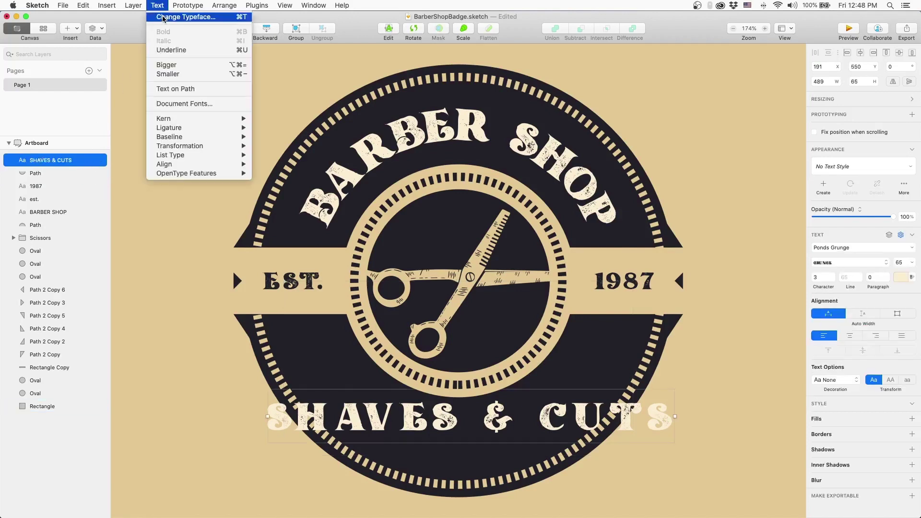
click(175, 88)
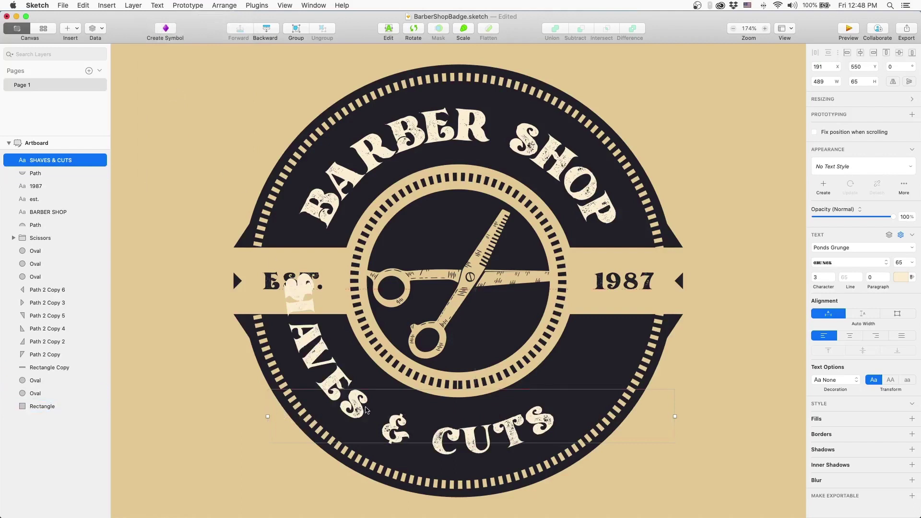
drag(366, 389, 426, 403)
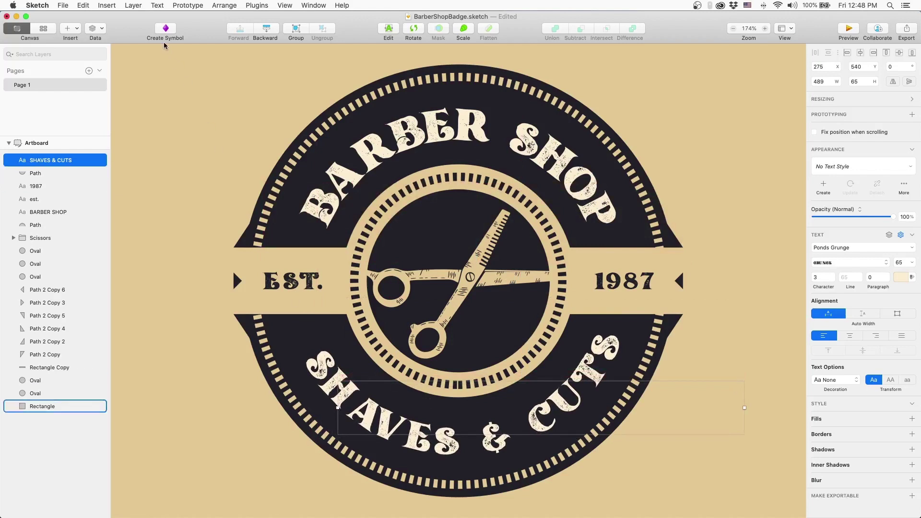
click(158, 6)
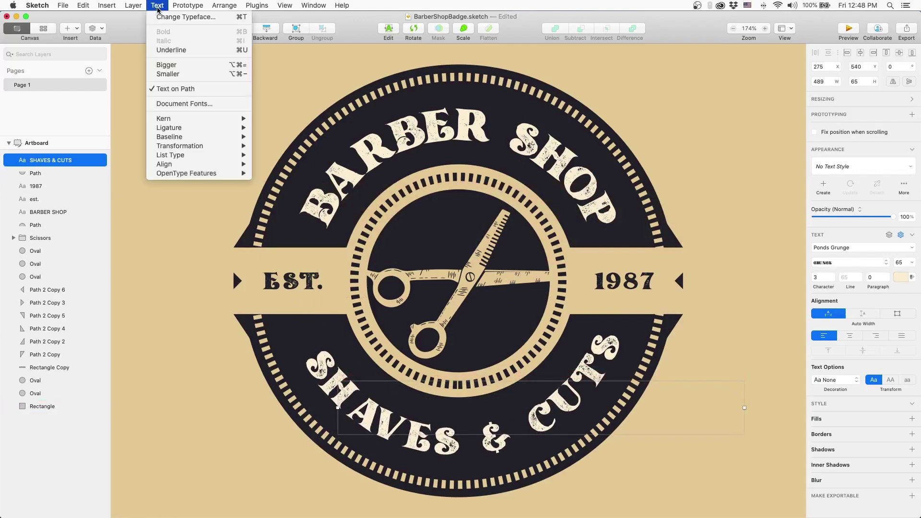
click(183, 89)
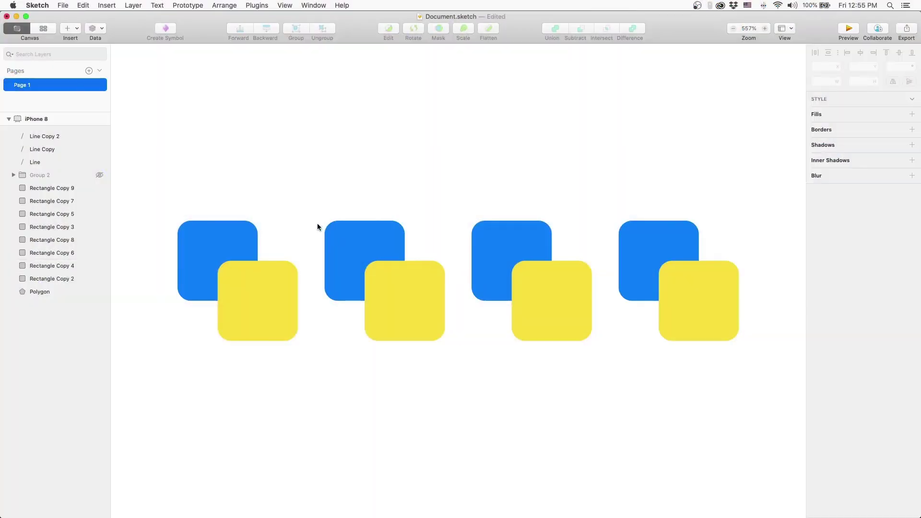
Step: Merge the first blue and yellow square pair into one shape
click(230, 328)
drag(230, 328, 163, 354)
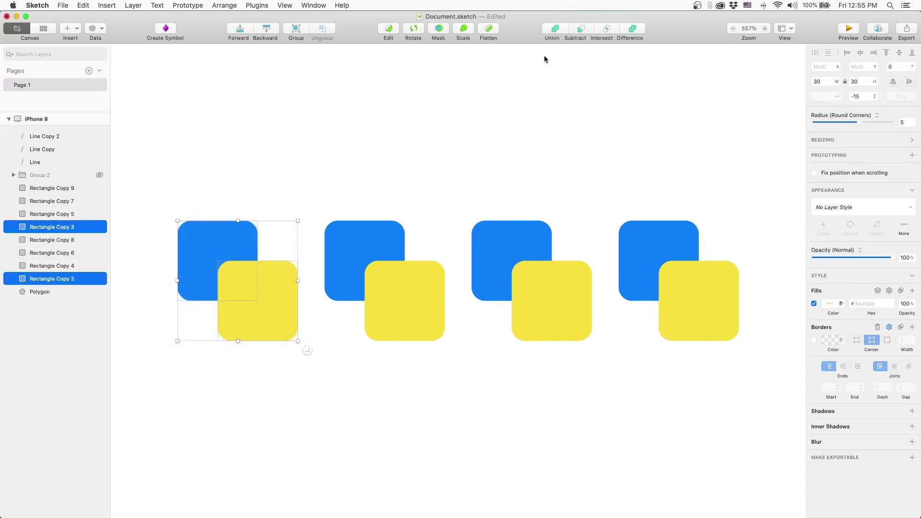
click(556, 31)
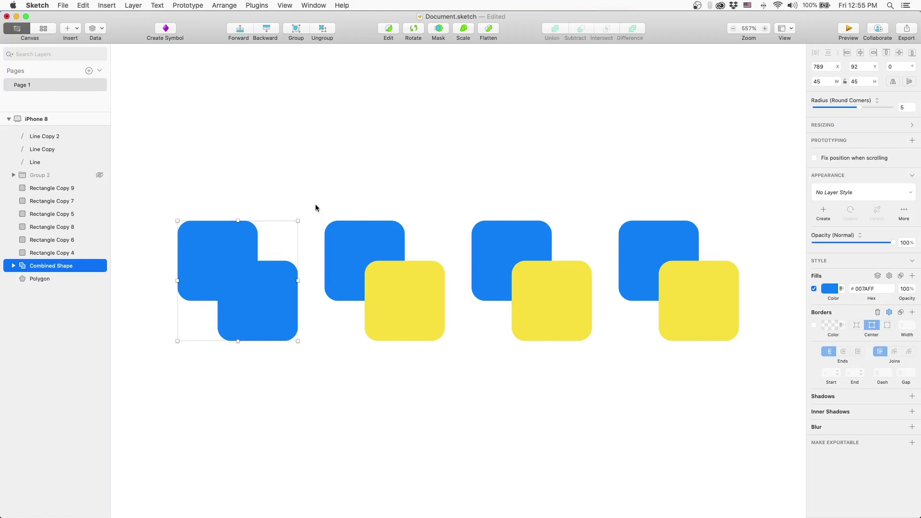
Step: Subtract the second square pair, intersect the third pair, and select the fourth pair
drag(312, 206, 456, 363)
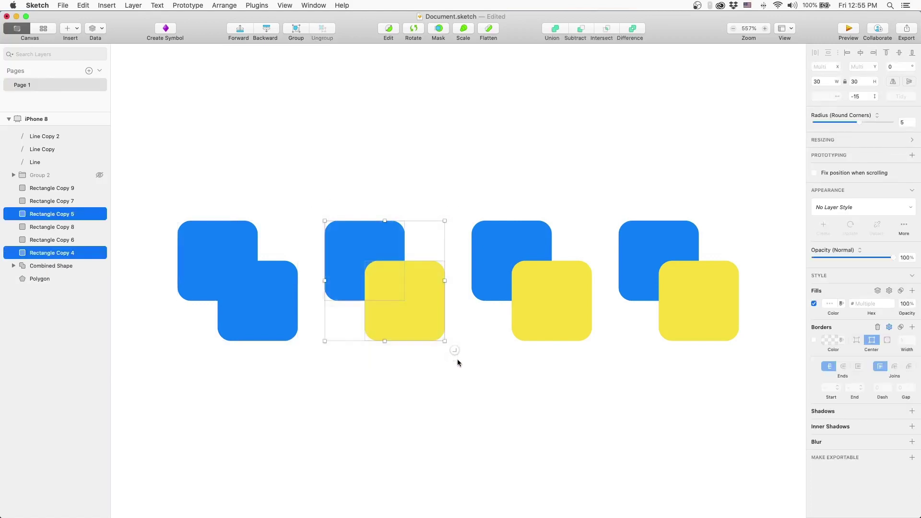
click(575, 31)
drag(454, 207, 603, 353)
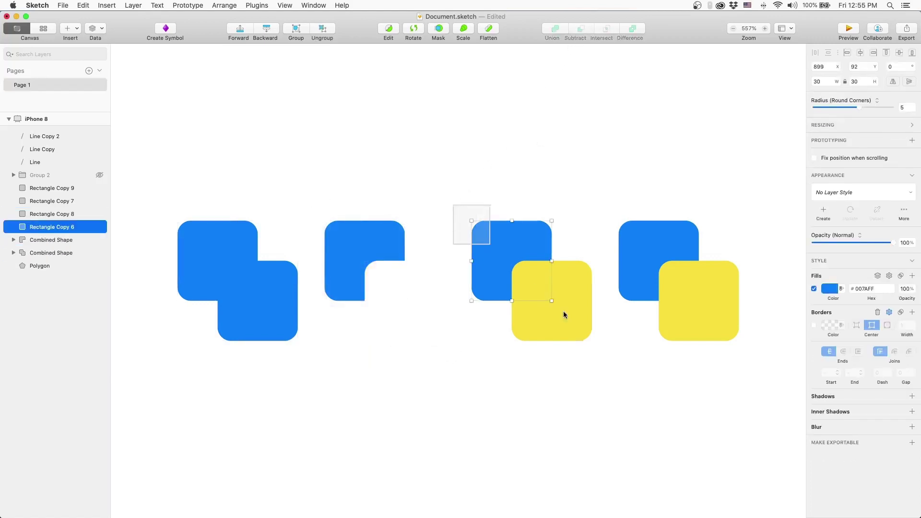
click(600, 29)
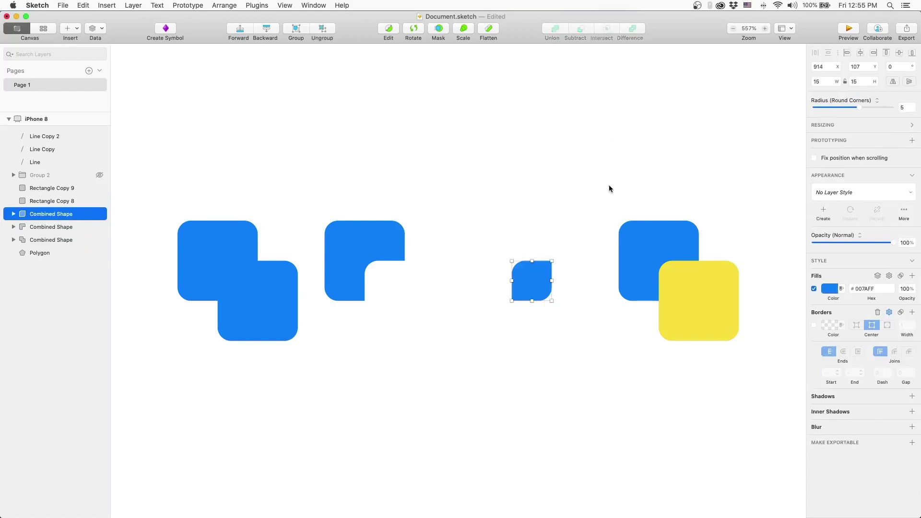
drag(605, 192, 763, 374)
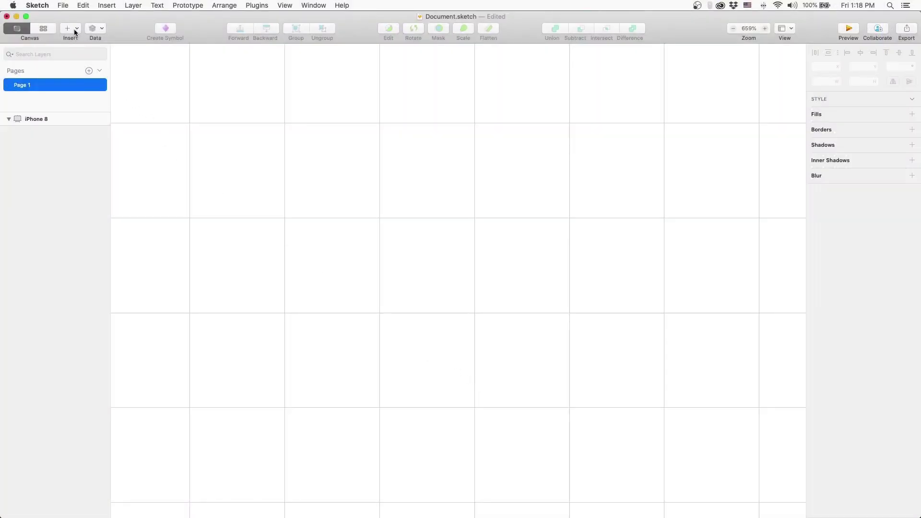
Step: Start a vector path with two points forming a flat base
click(74, 29)
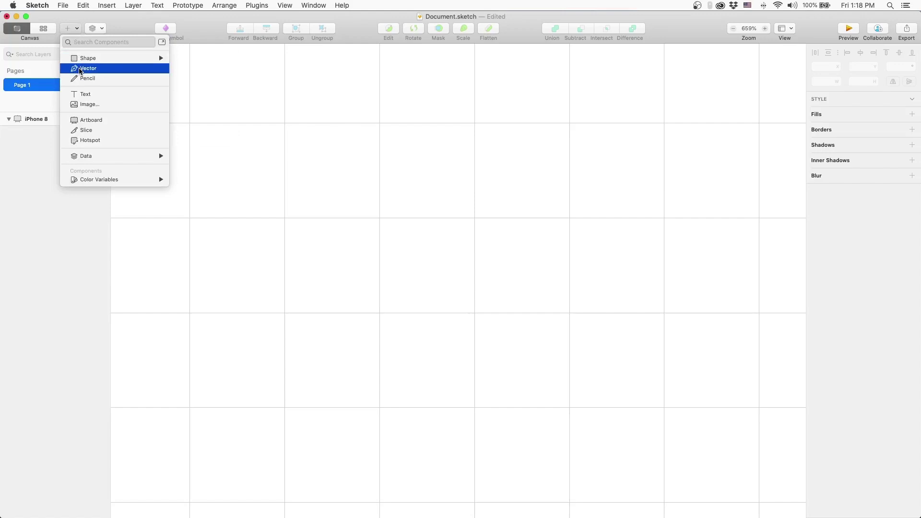
click(79, 70)
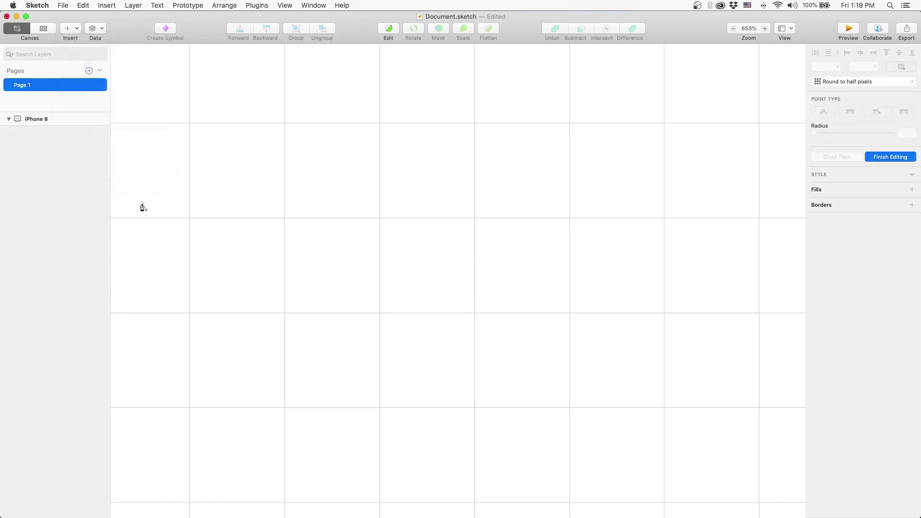
click(191, 410)
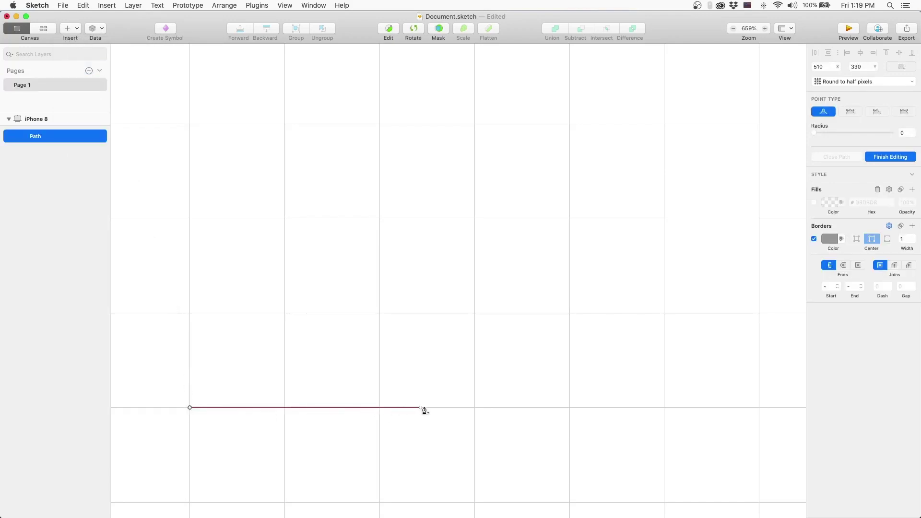
click(761, 408)
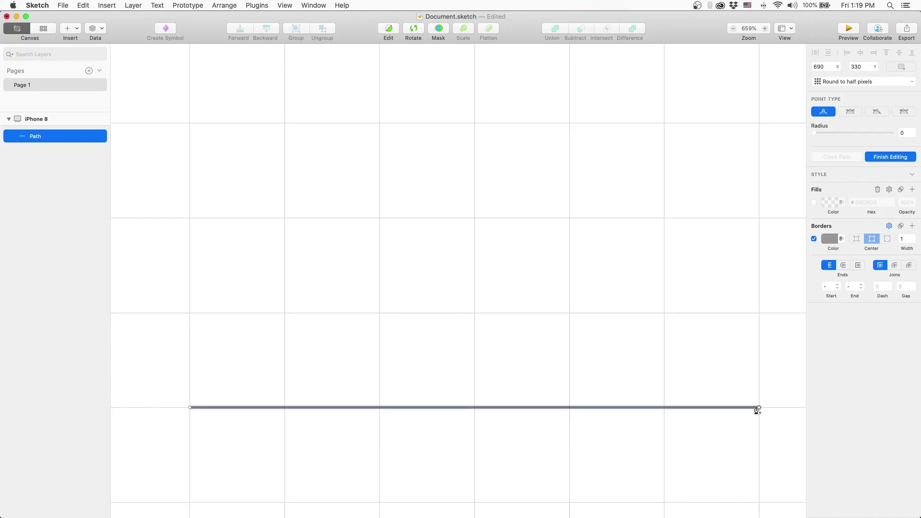
Step: Add a curved top point, close the path, and reshape the arc and bottom-left point
click(475, 219)
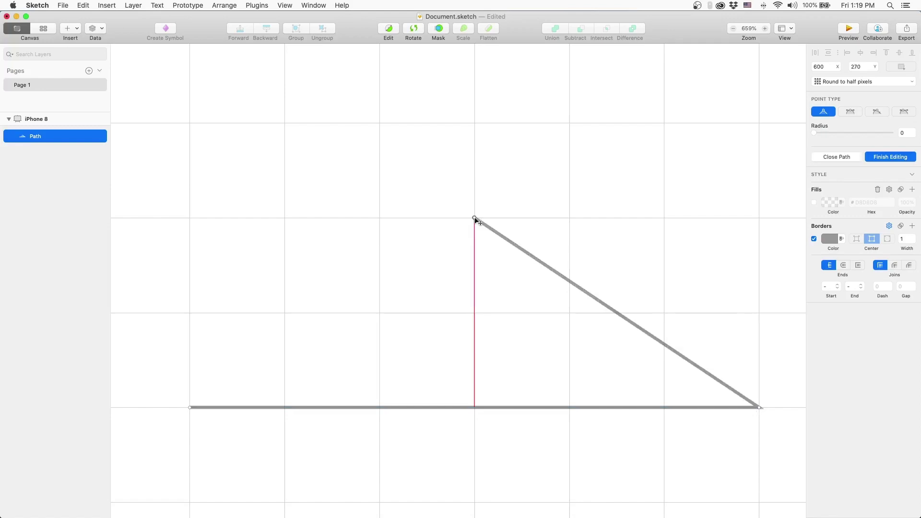
drag(476, 219, 192, 220)
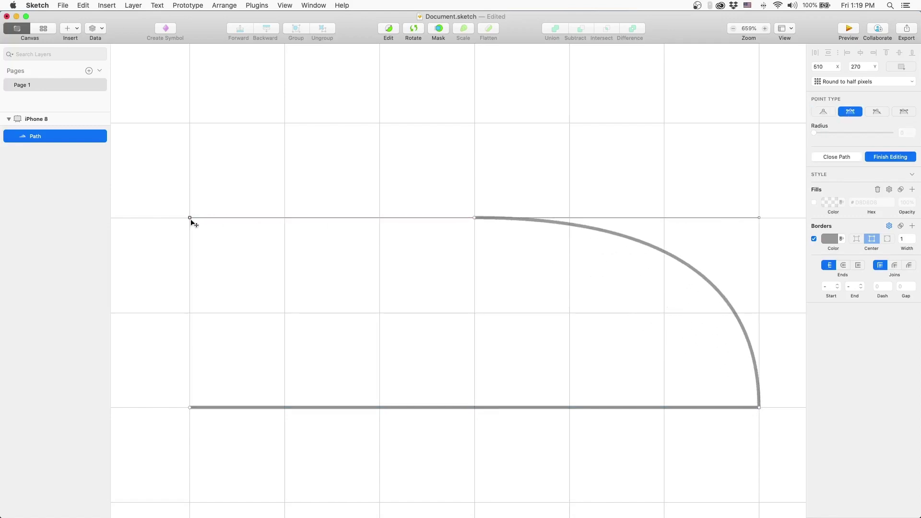
click(191, 409)
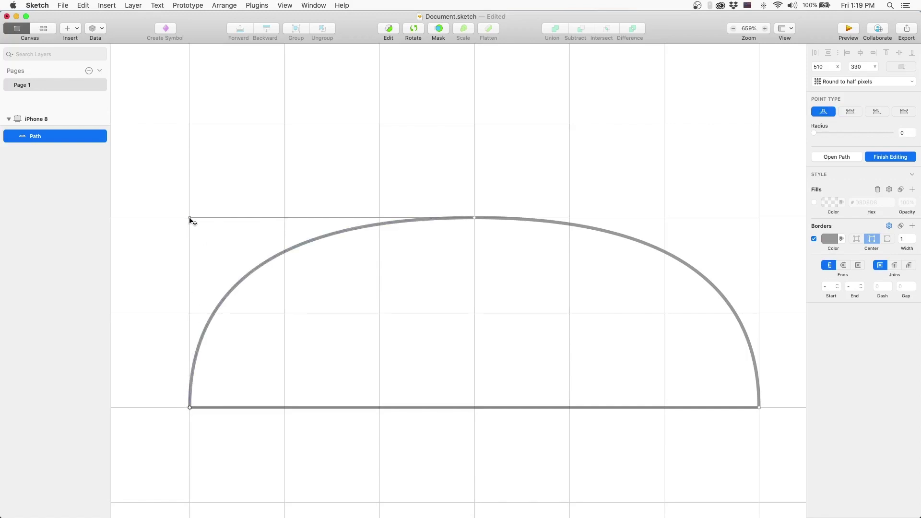
mouse_move(189, 219)
mouse_down()
mouse_move(193, 233)
mouse_move(286, 315)
mouse_up()
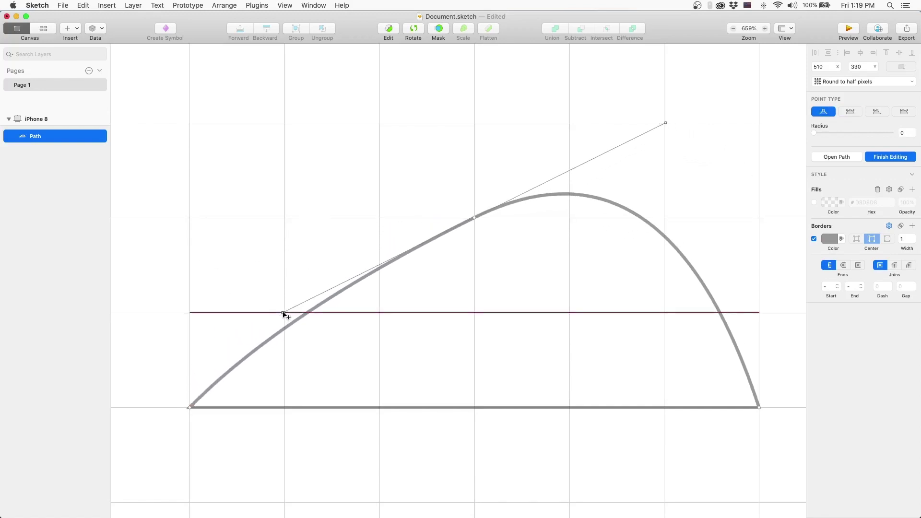
drag(190, 407, 286, 409)
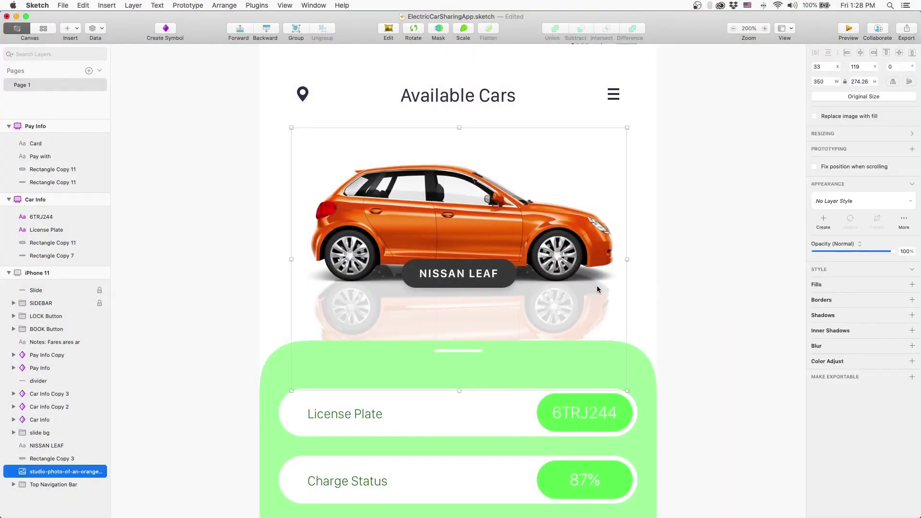
Step: Delete the car photo and turn the payment row into a Pay Info symbol
key(super+x)
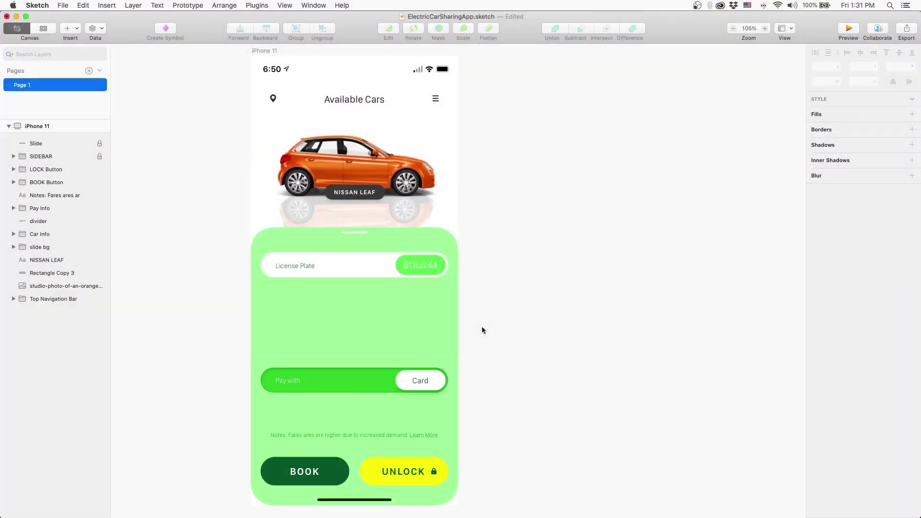
click(388, 375)
key(super+y)
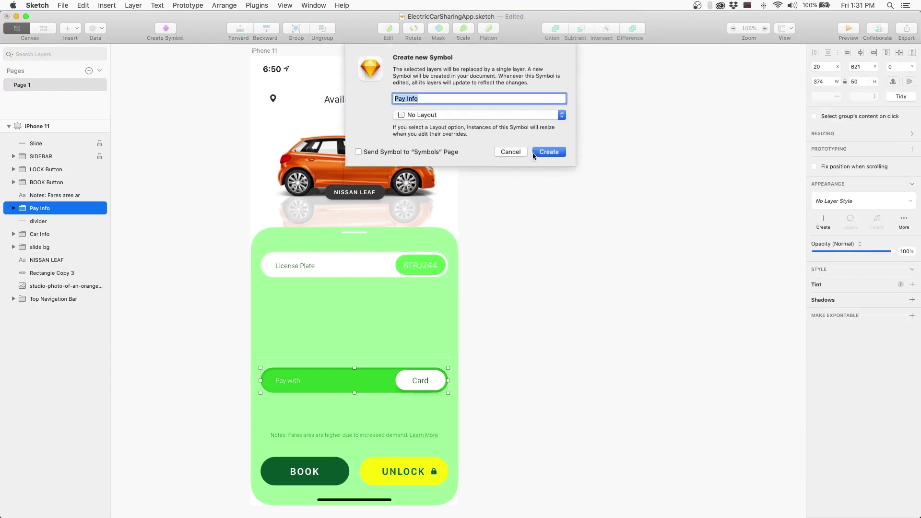
click(548, 152)
Step: Turn the license plate row into a Car Info symbol
click(366, 274)
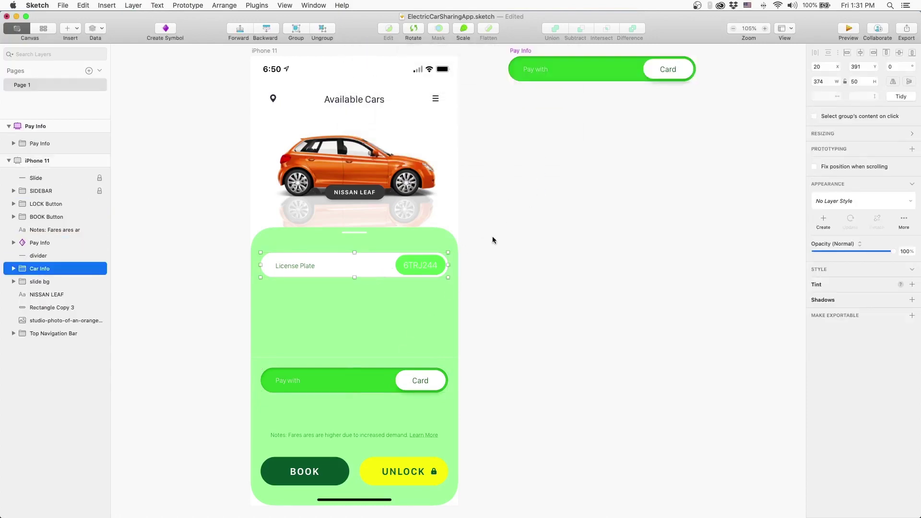
key(super+y)
click(534, 151)
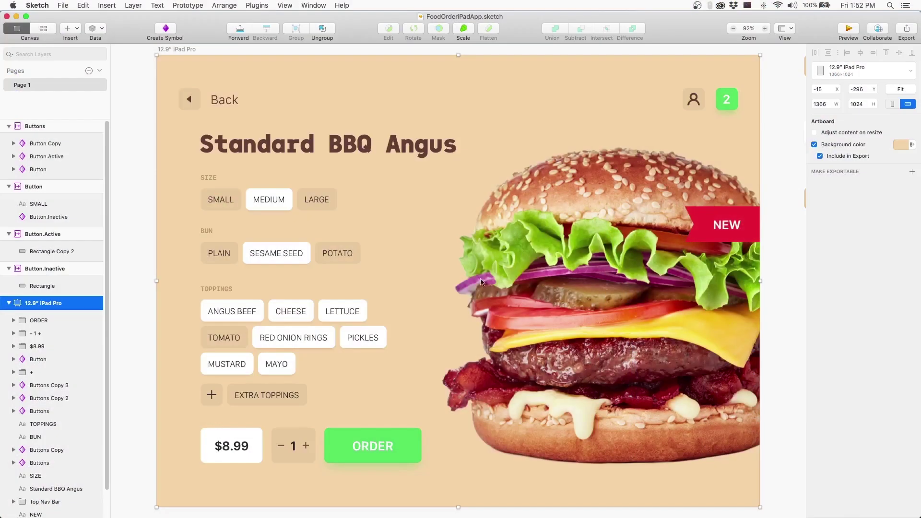
Step: Zoom in until the POTATO option fills the view, then zoom back out
key(z)
click(337, 254)
click(330, 255)
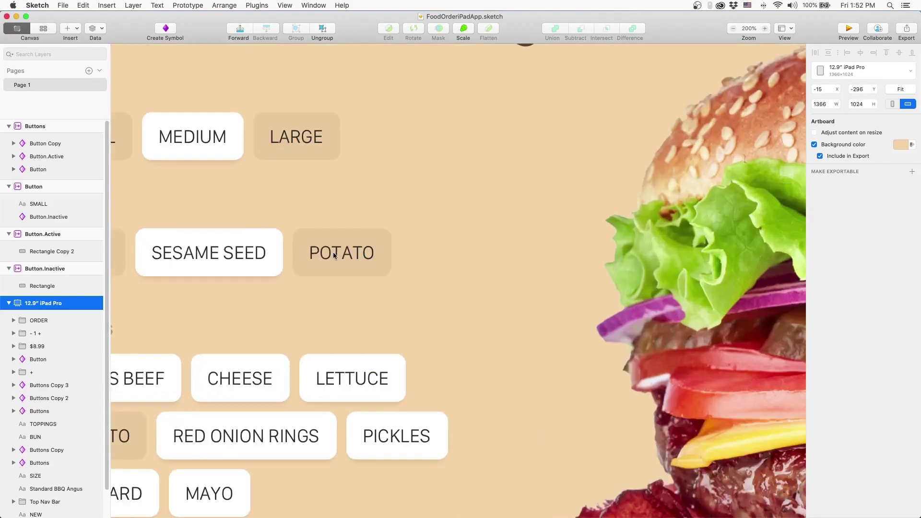
drag(285, 219, 399, 289)
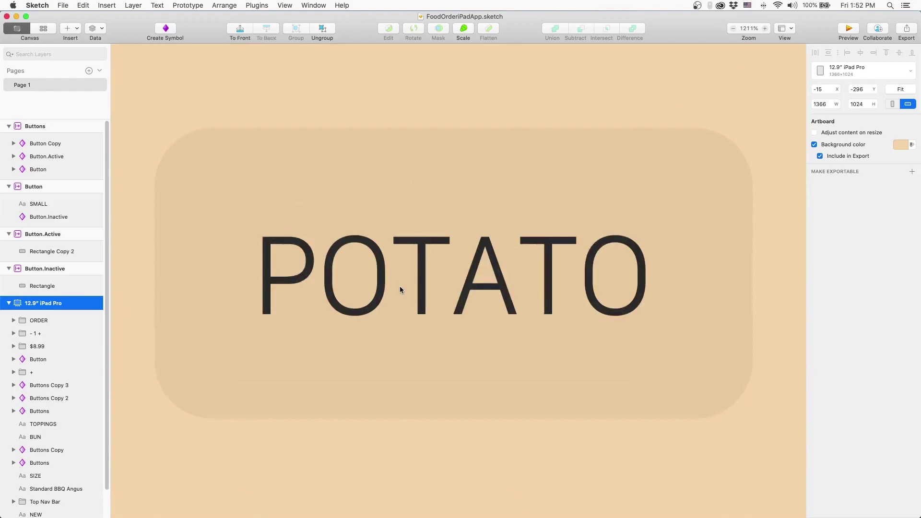
alt+click(400, 285)
Step: Show the artboard at actual size, fit the canvas, and open View zoom options
key(super+0)
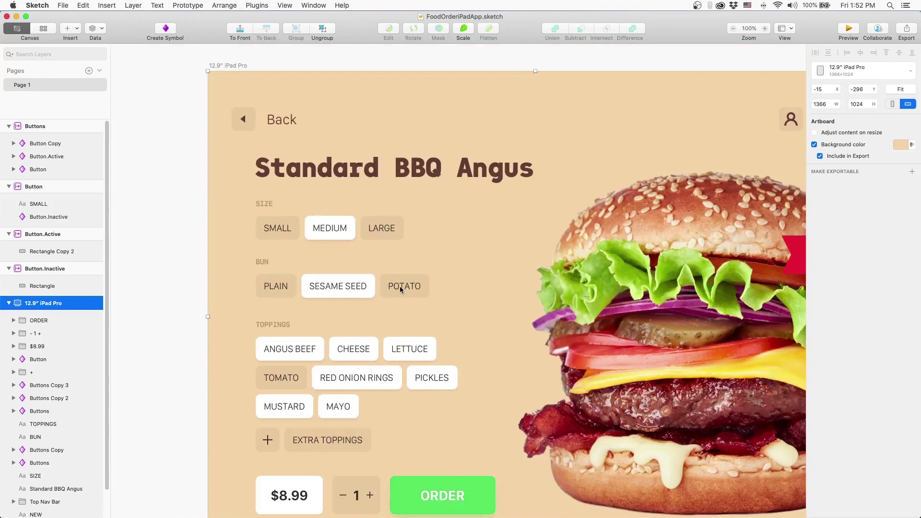
key(alt)
click(748, 30)
click(750, 83)
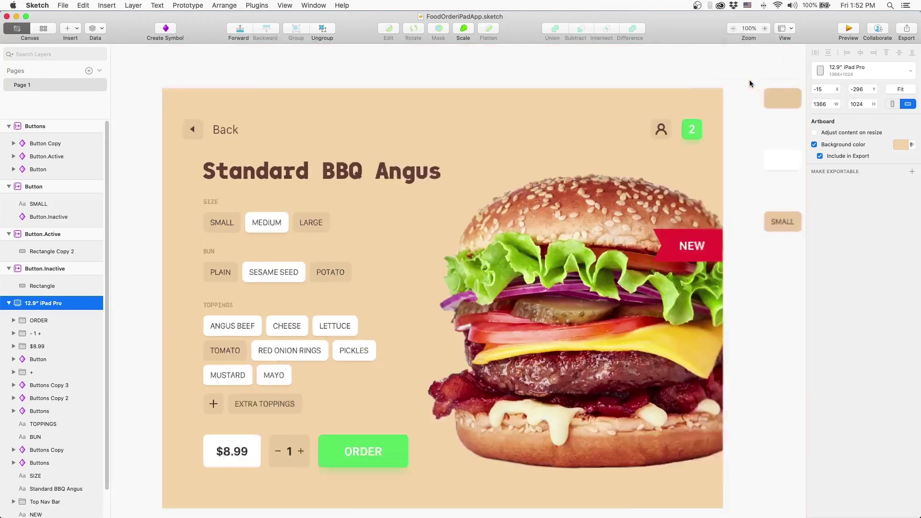
click(293, 7)
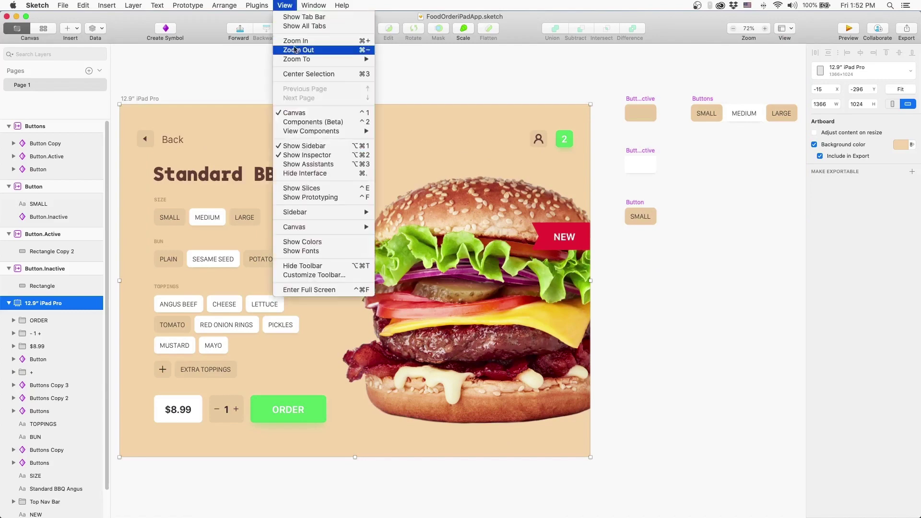